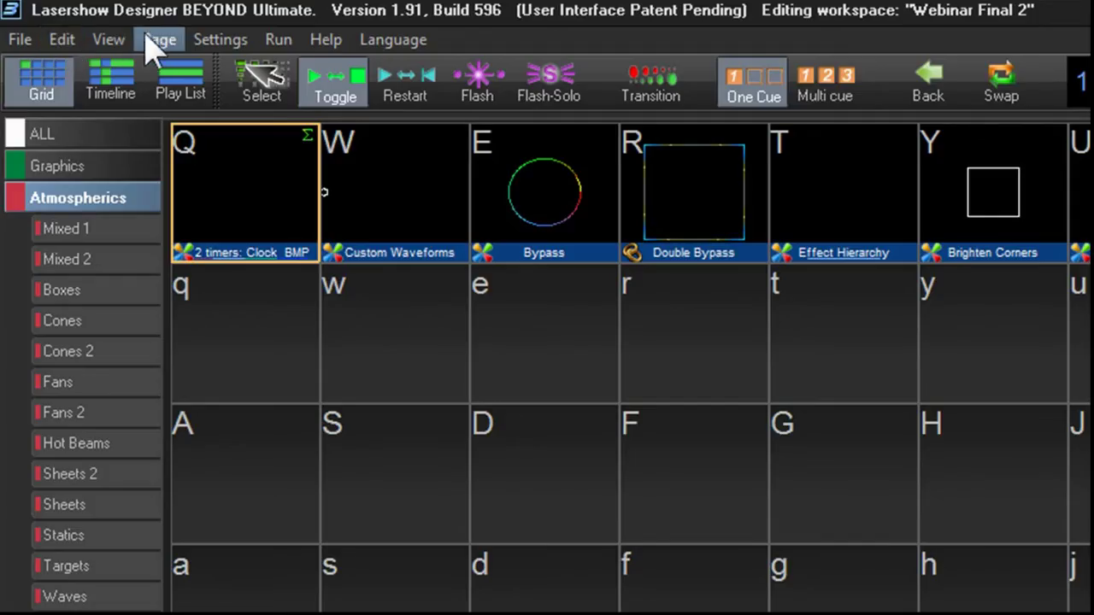
- Open the BEYOND Universe window from the View menu
click(107, 41)
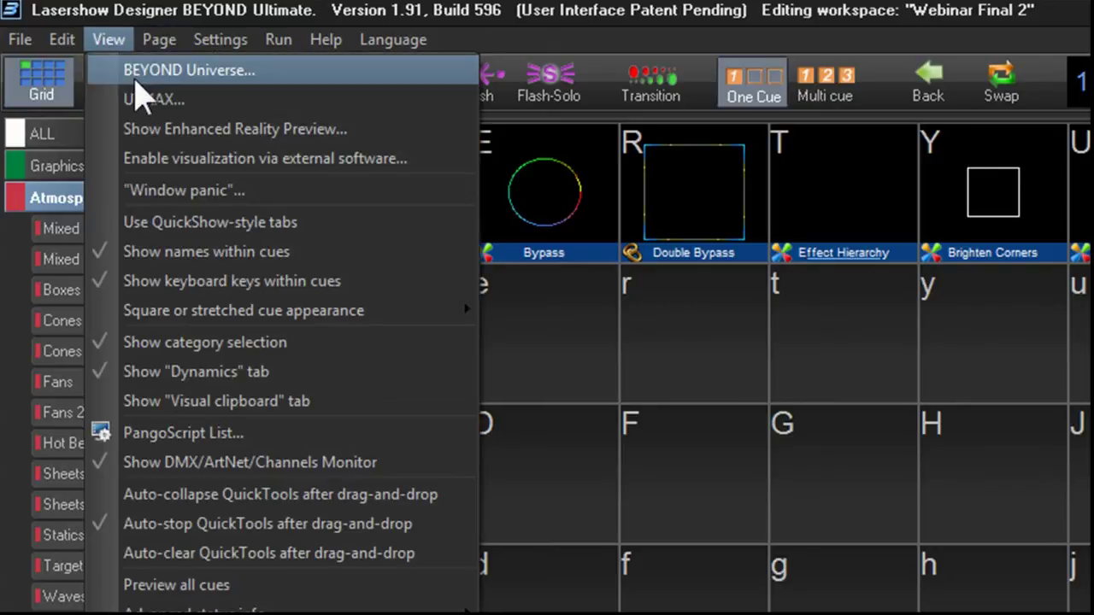
click(213, 73)
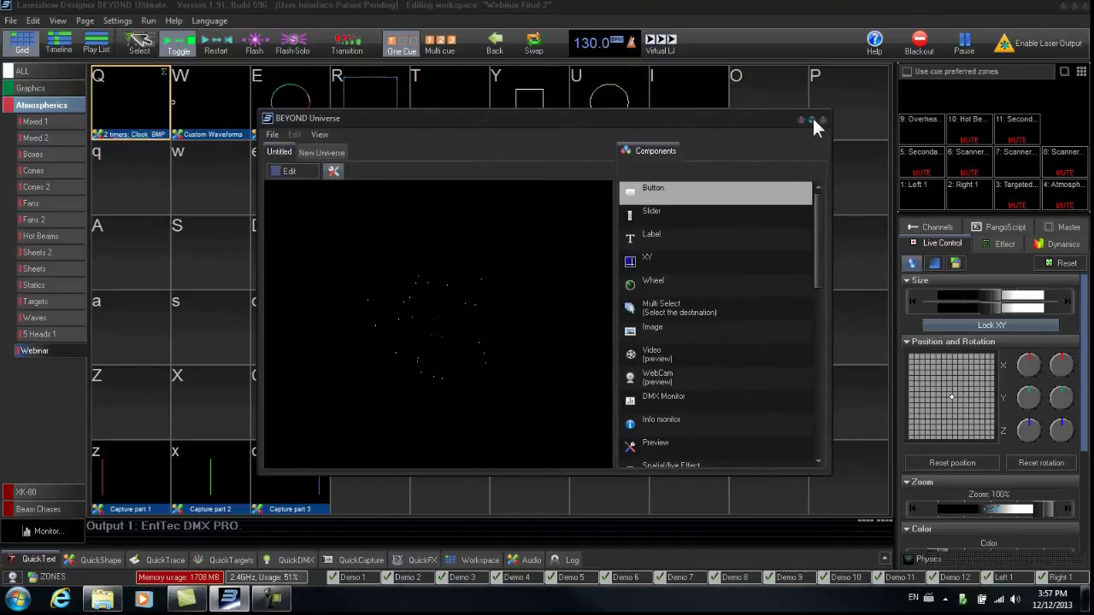
- Maximize the Universe window and switch the layout into edit mode
click(811, 119)
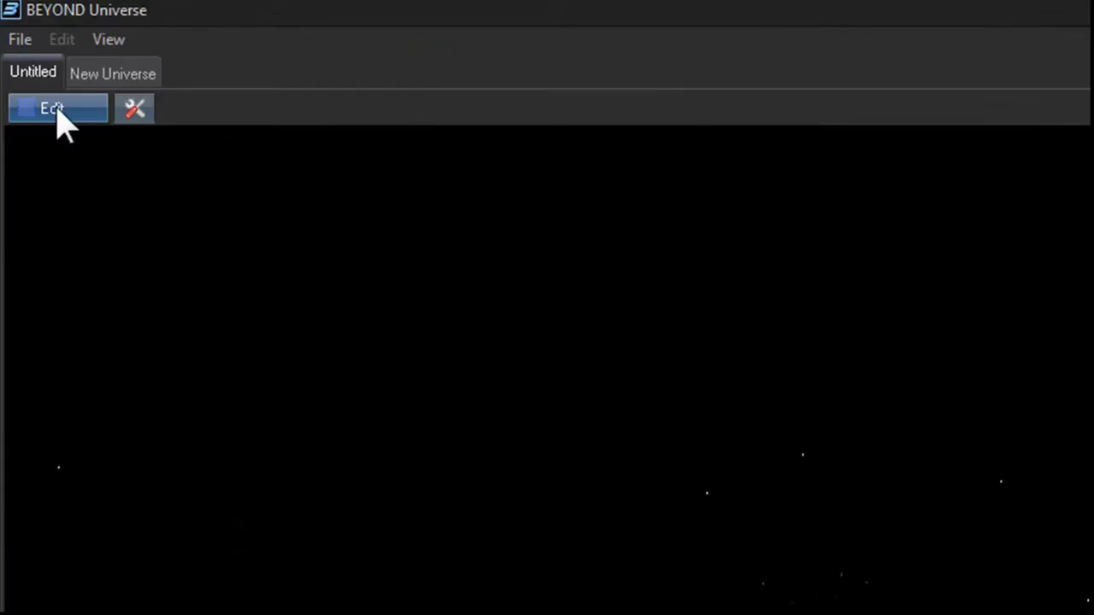
click(53, 109)
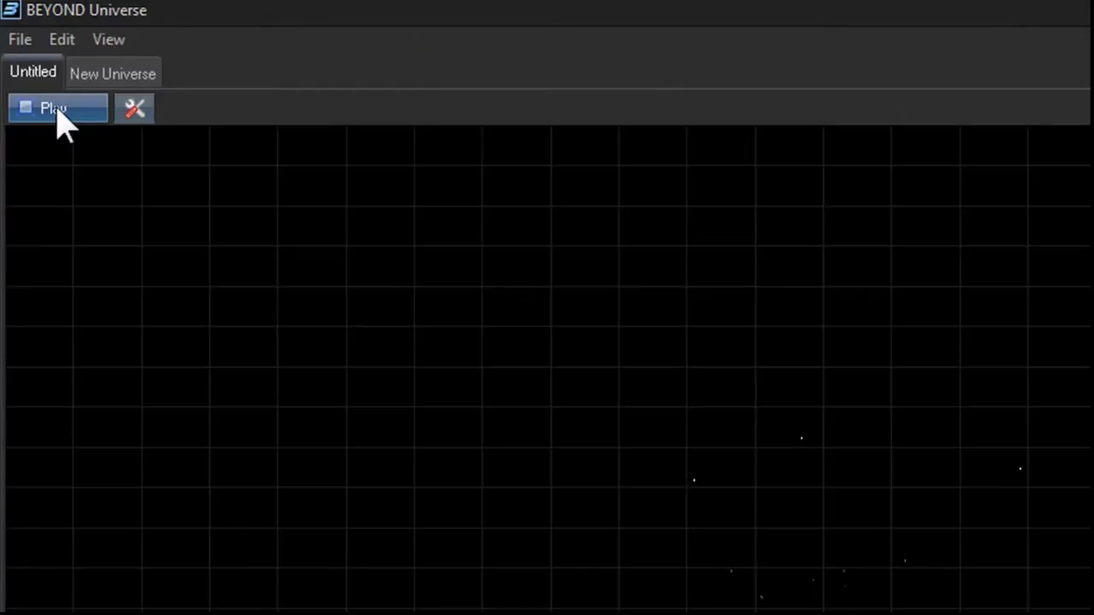
click(106, 43)
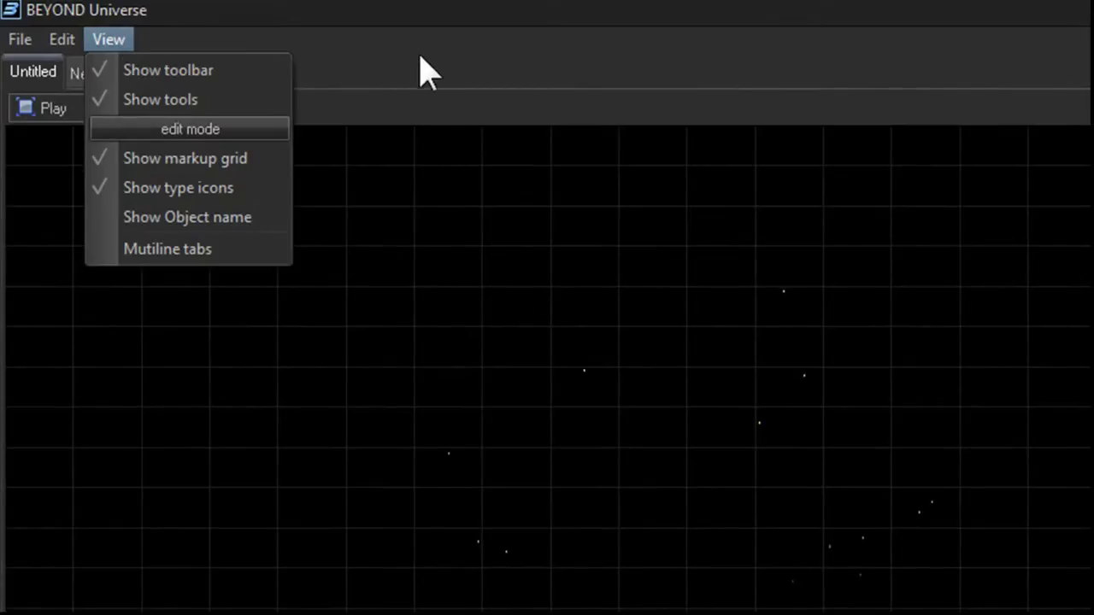
click(420, 70)
- Set the layout properties Grid X and Grid Y to 50 divisions
right_click(306, 193)
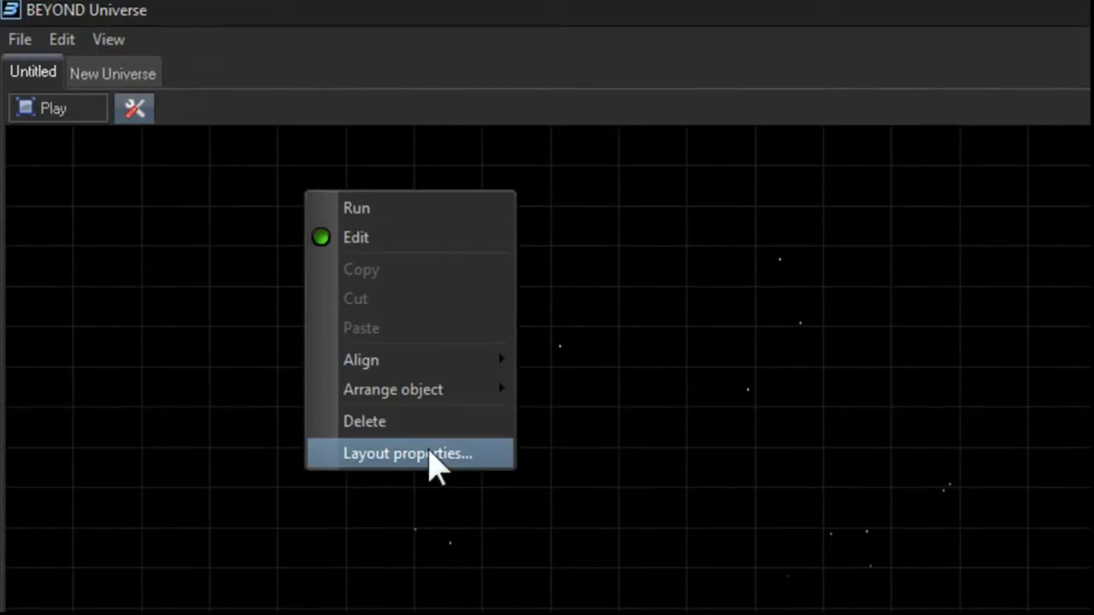
click(430, 453)
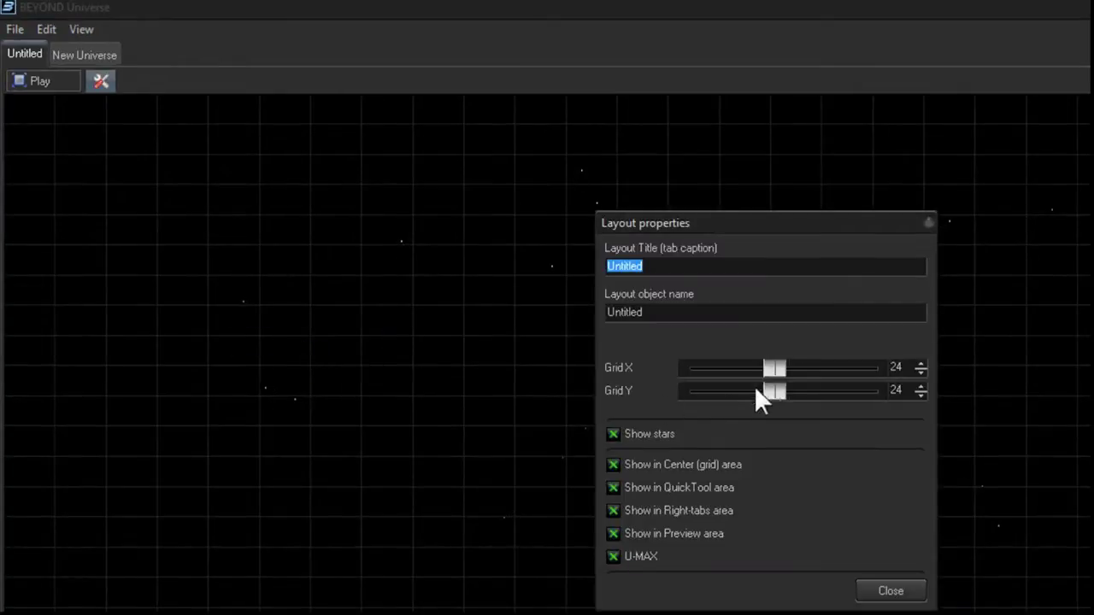
drag(775, 367, 876, 367)
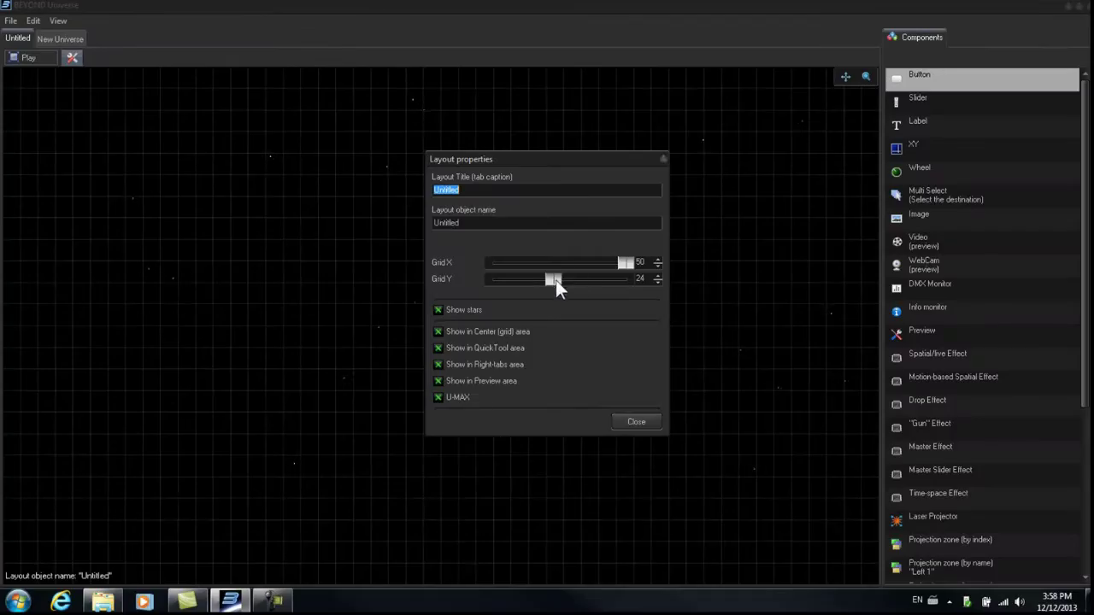
drag(555, 281, 643, 285)
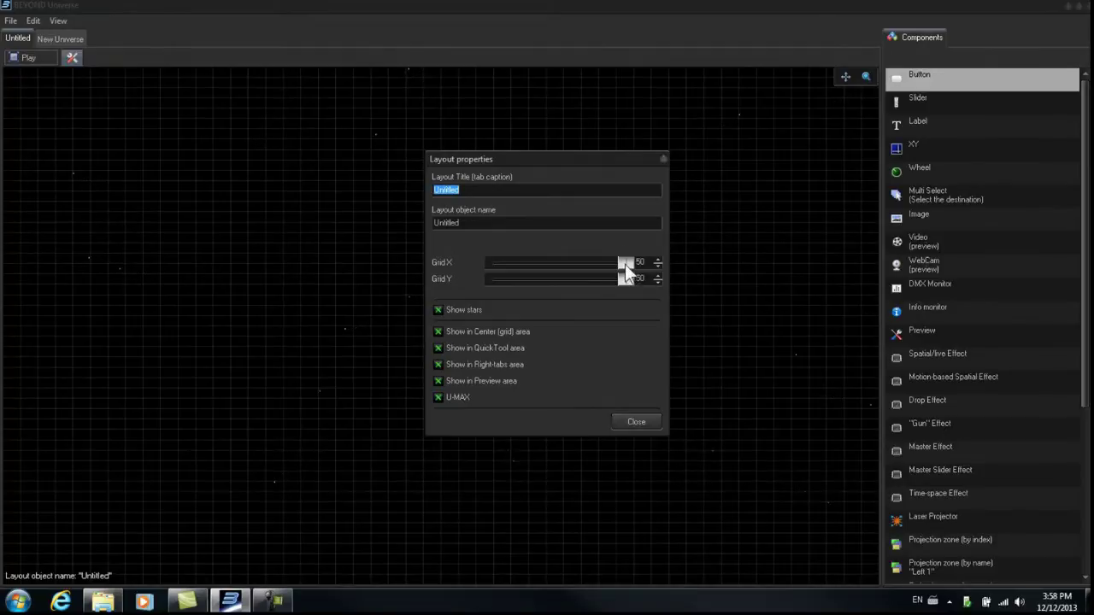
- Add an Image component loaded with the concert stage PNG as the venue backdrop
click(636, 421)
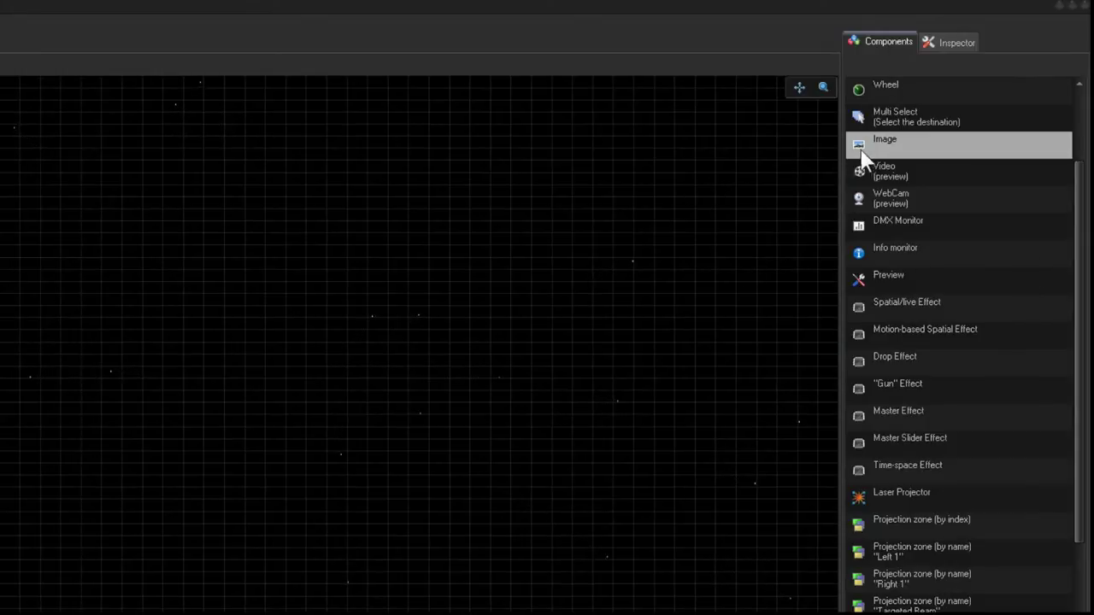
mouse_move(867, 145)
mouse_down()
mouse_move(788, 161)
mouse_move(329, 345)
mouse_up()
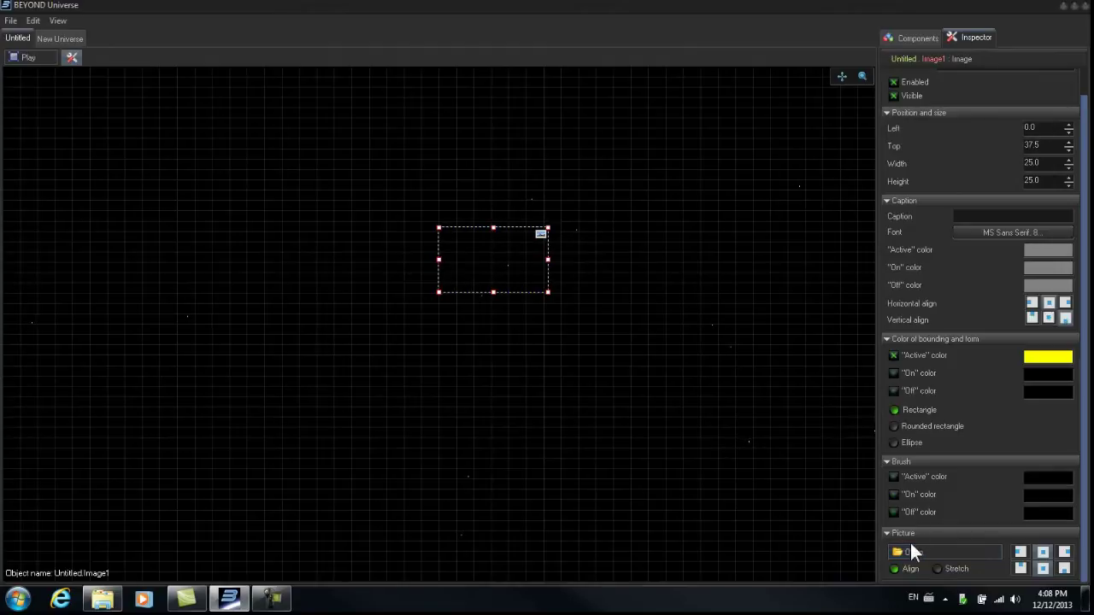
click(907, 552)
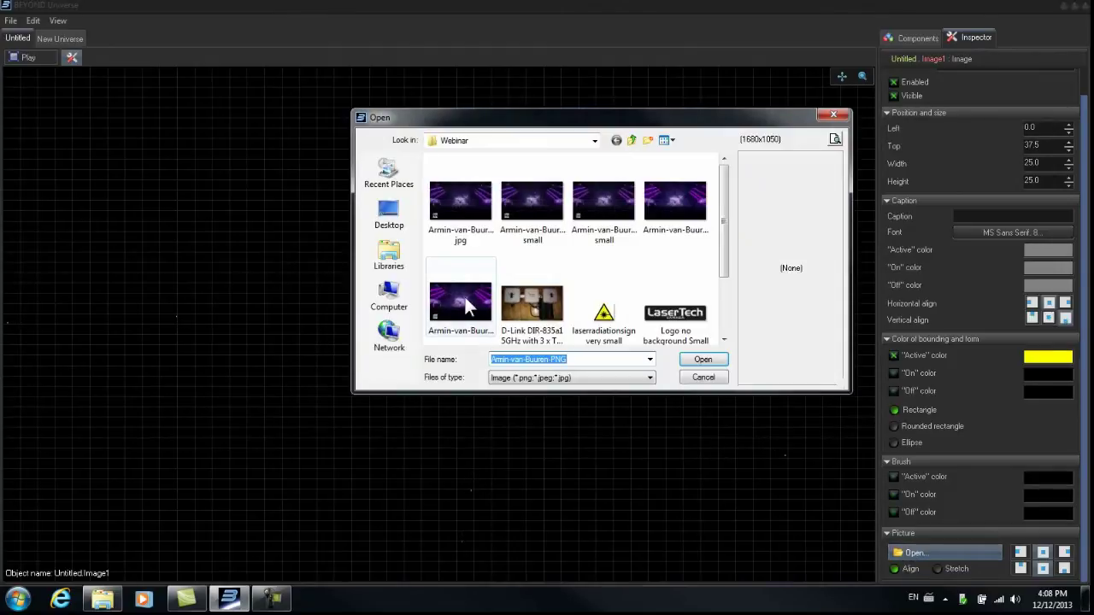
click(462, 299)
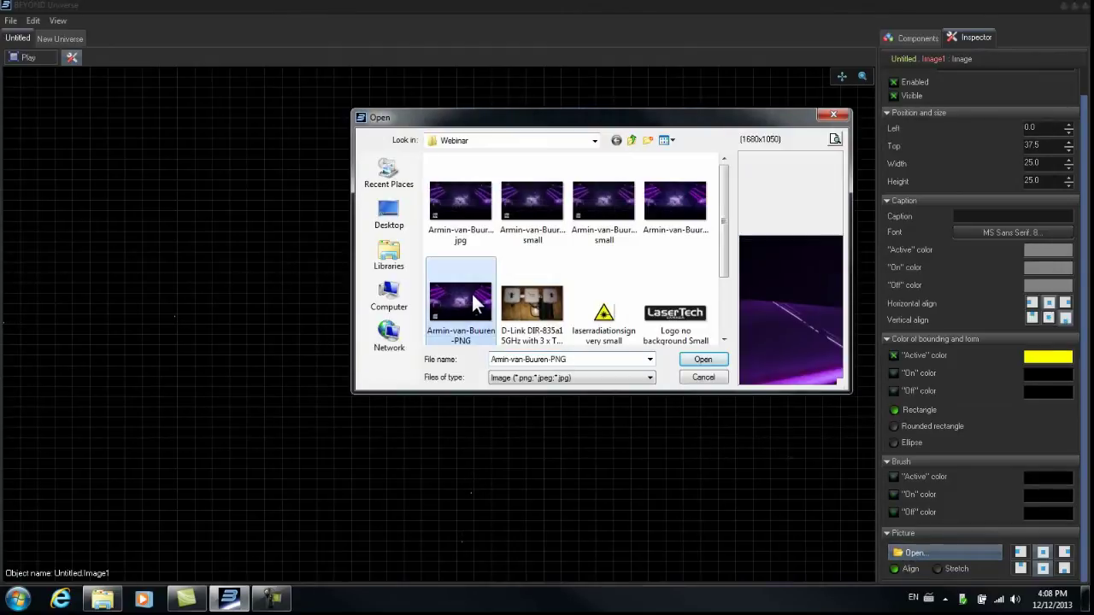
click(702, 360)
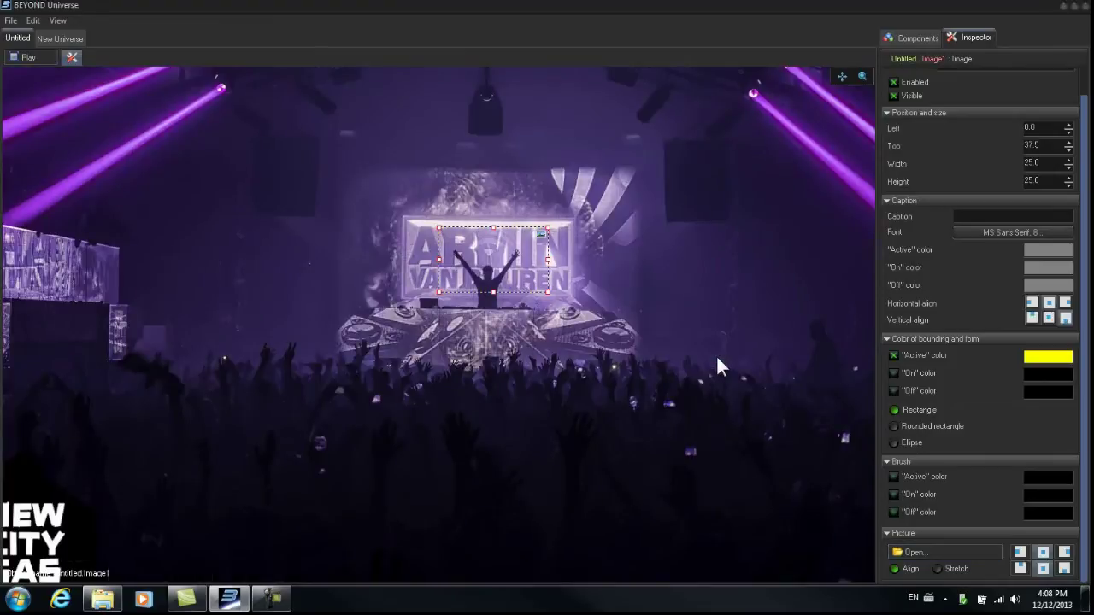
drag(475, 289, 463, 272)
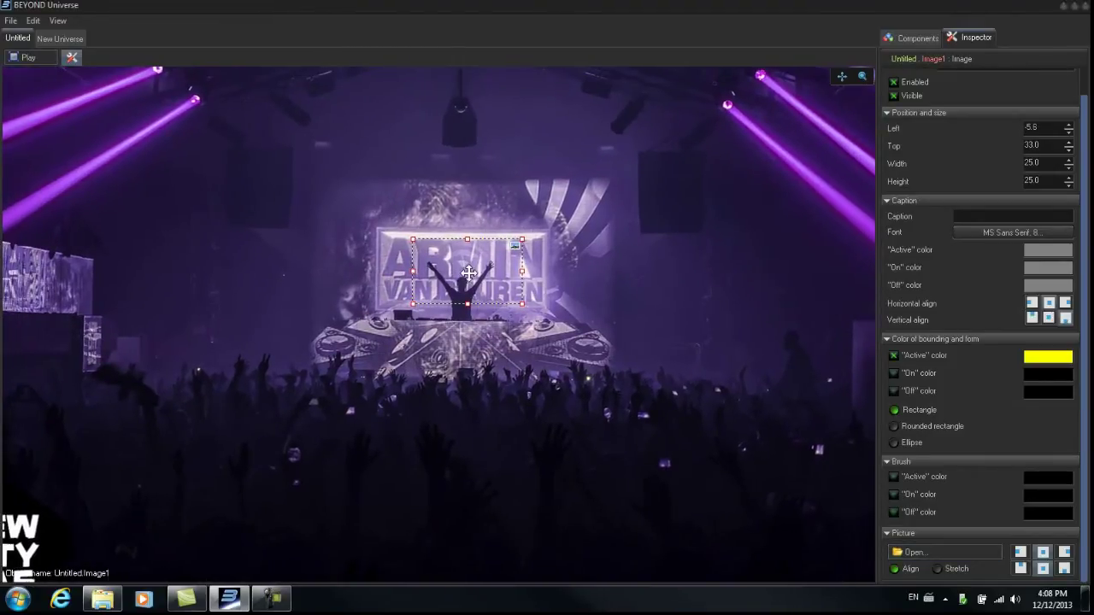
drag(463, 272, 472, 276)
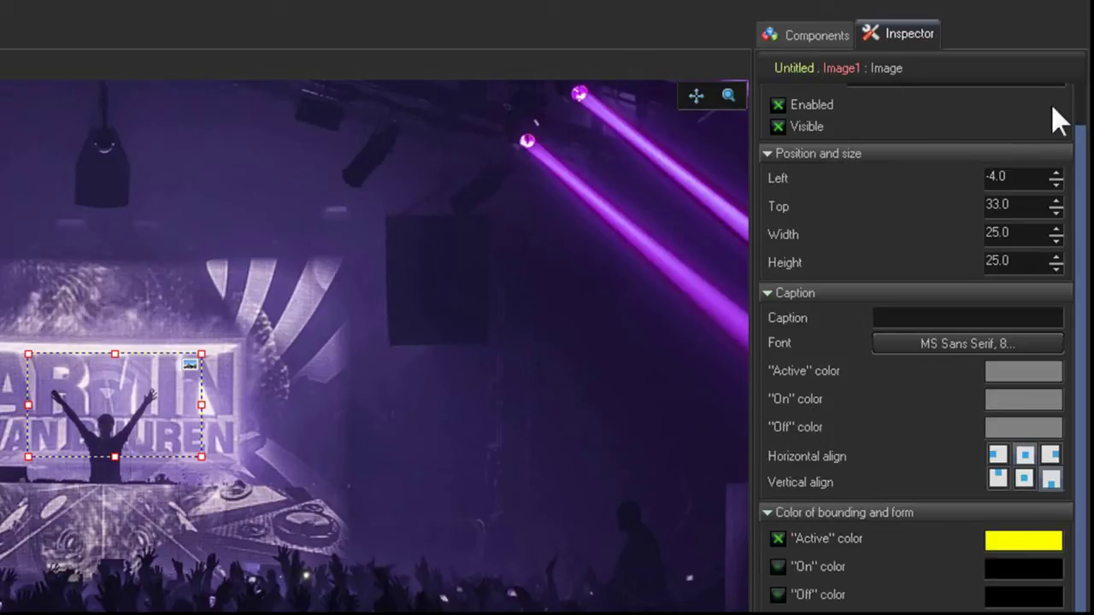
click(821, 35)
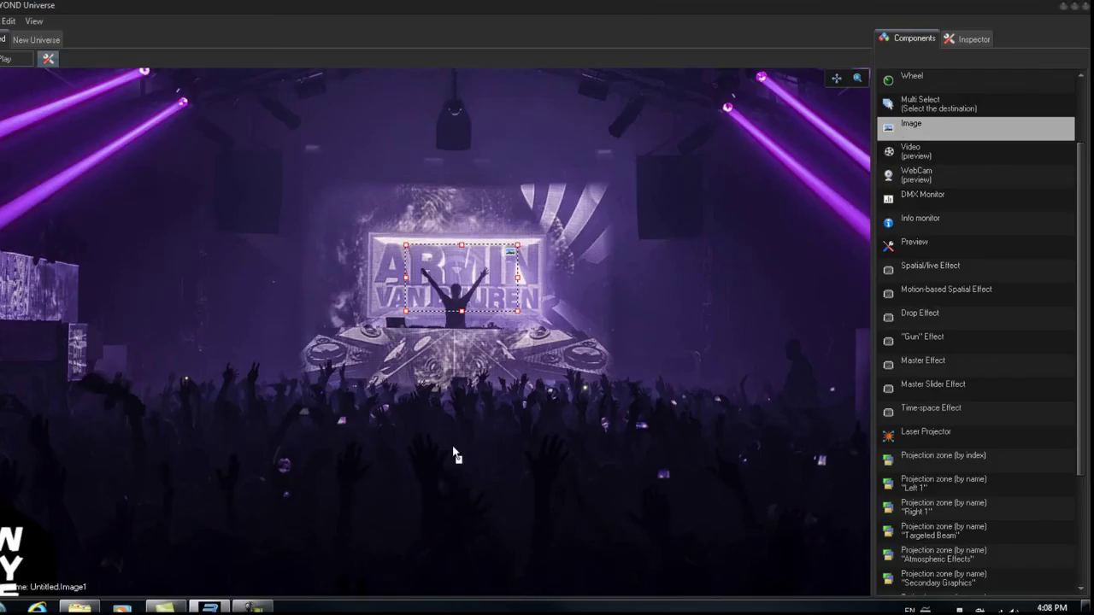
- Add Image2 with the 'Logo no background Small' LaserTech logo at the backdrop's bottom centre
click(455, 455)
click(901, 565)
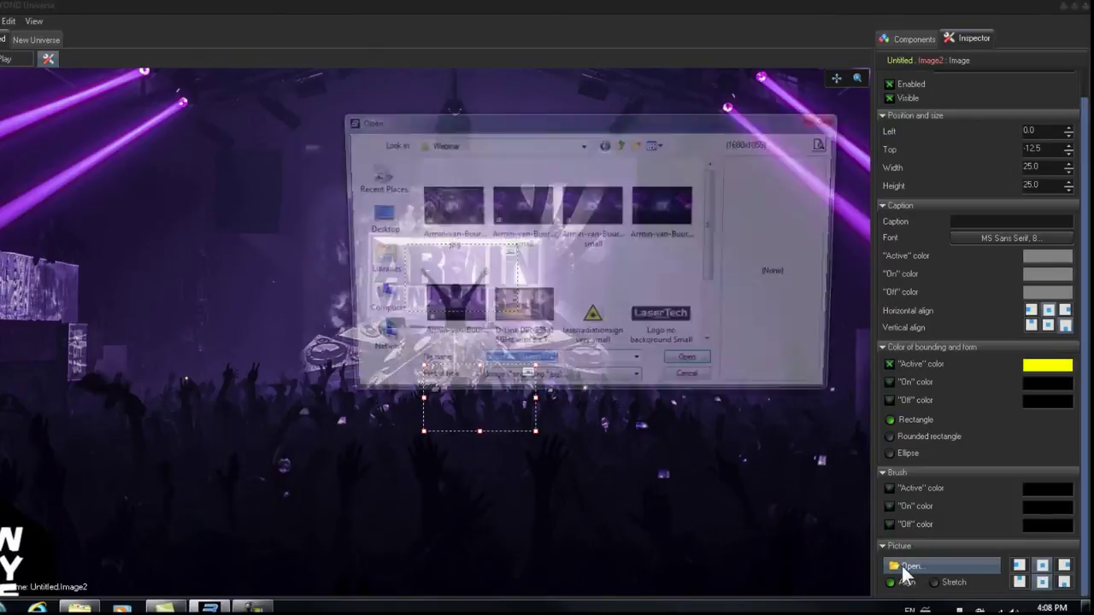
click(681, 341)
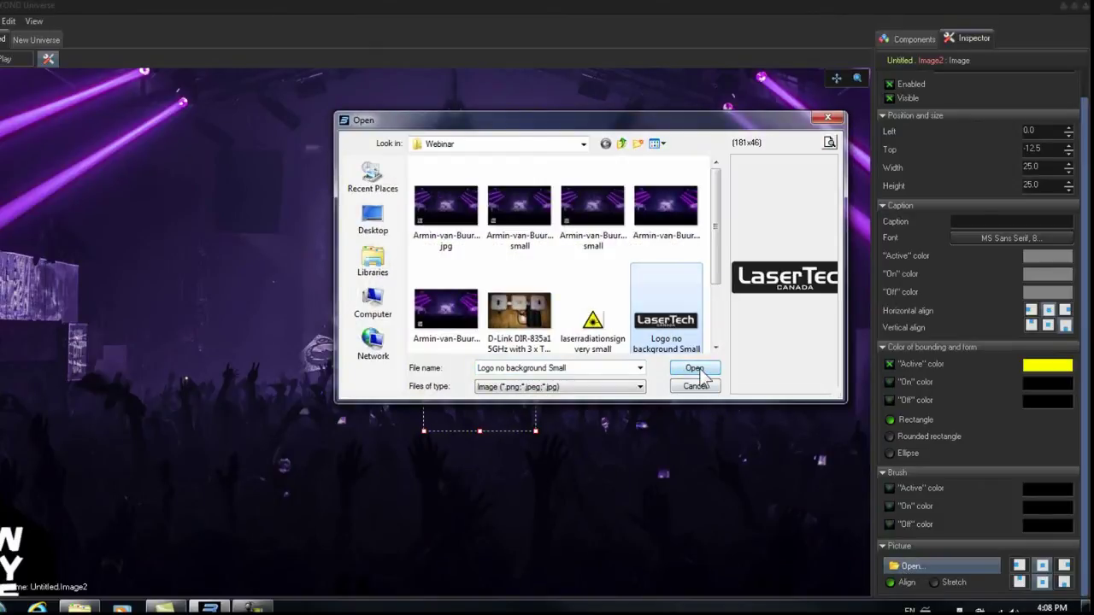
click(700, 371)
mouse_move(473, 429)
mouse_down()
mouse_move(455, 524)
mouse_move(460, 587)
mouse_up()
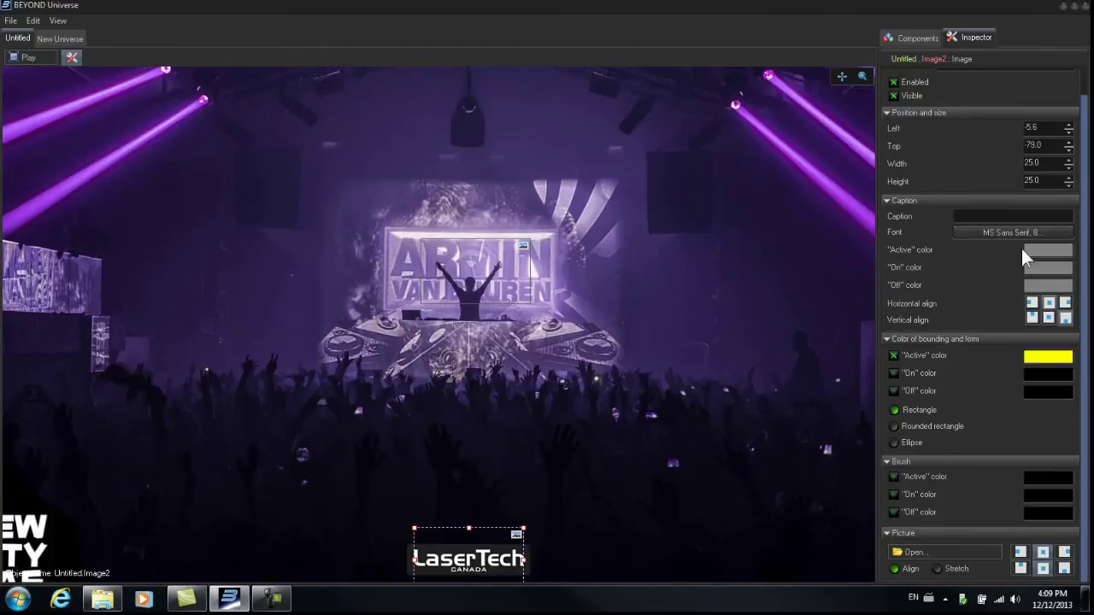
click(923, 38)
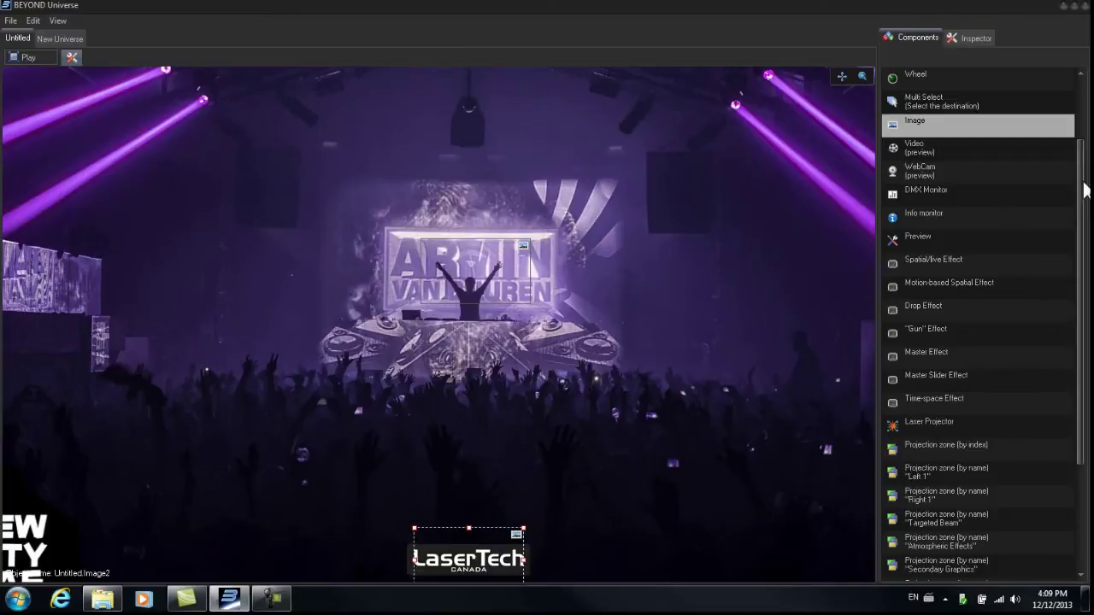
- Place two Laser Projector components, one left and one right of the DJ stage
scroll(1084, 198, down, 1)
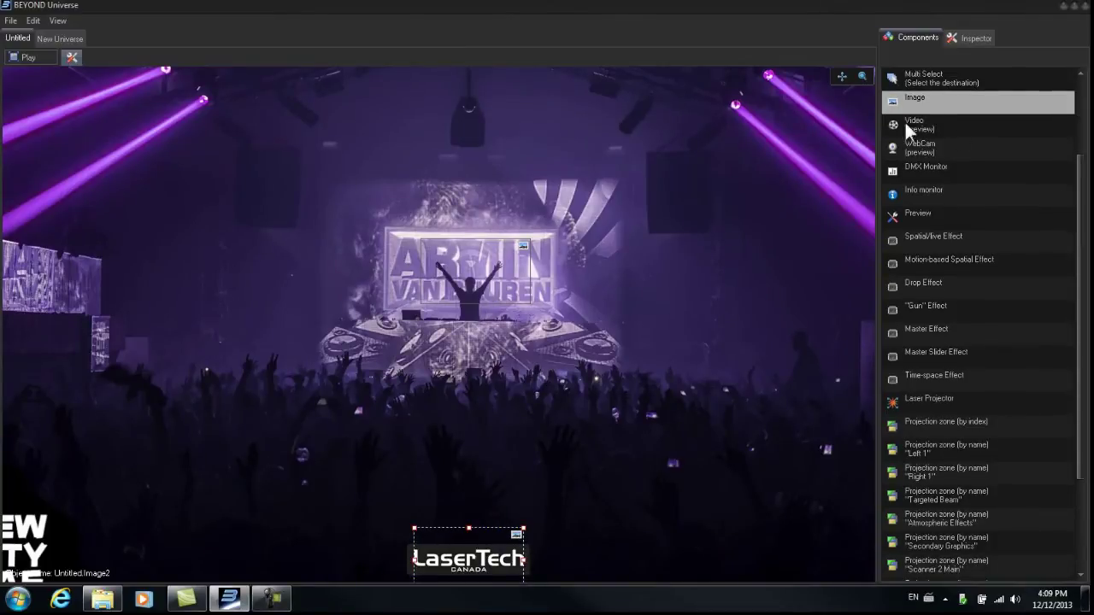
click(892, 400)
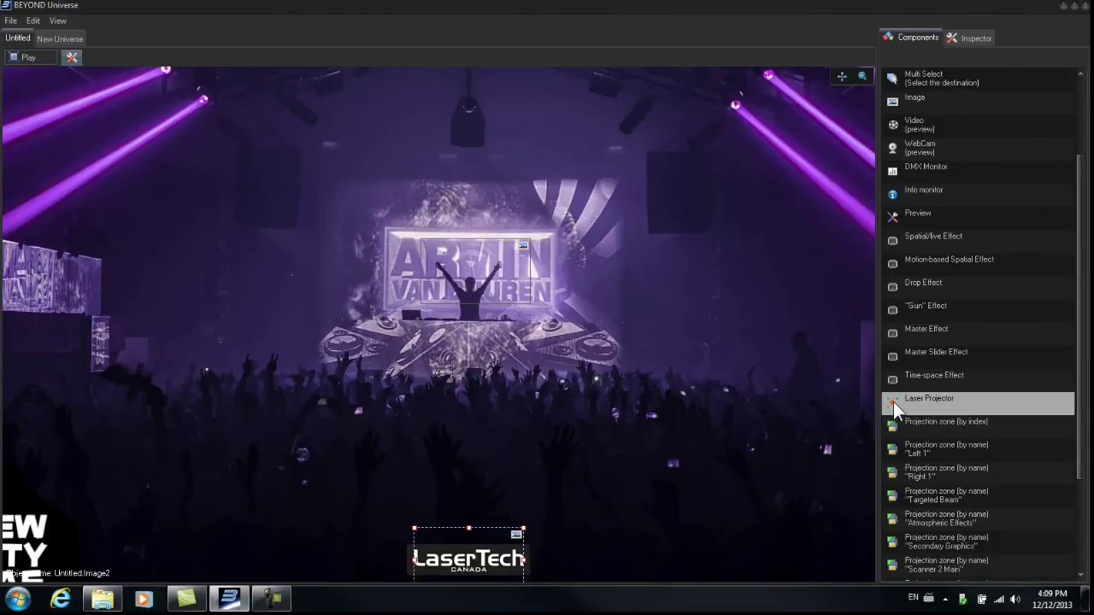
drag(893, 401, 351, 376)
drag(279, 335, 278, 335)
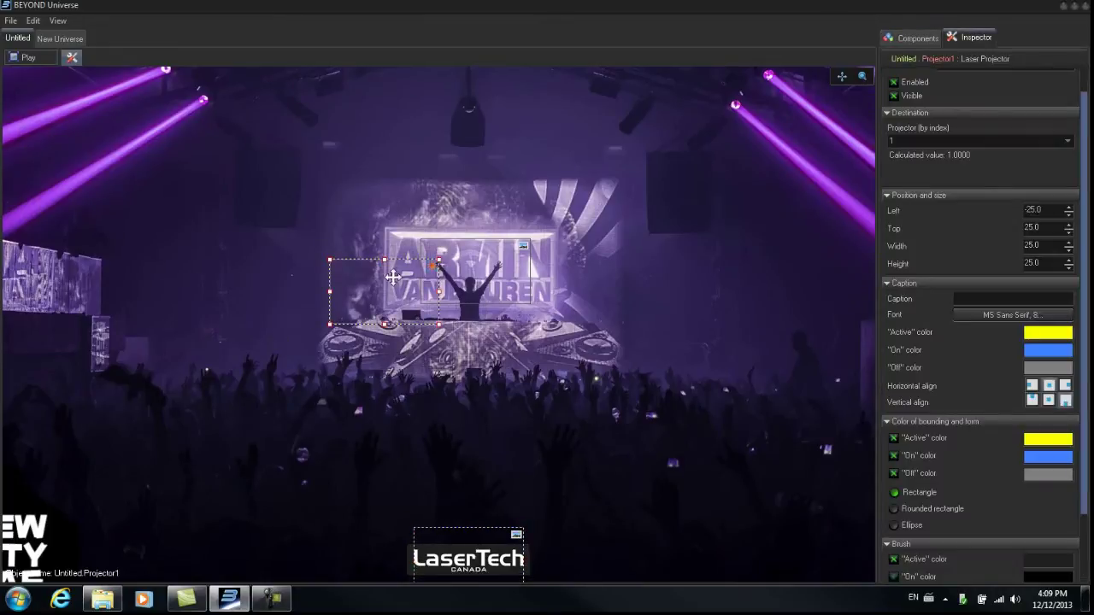
drag(391, 285, 271, 384)
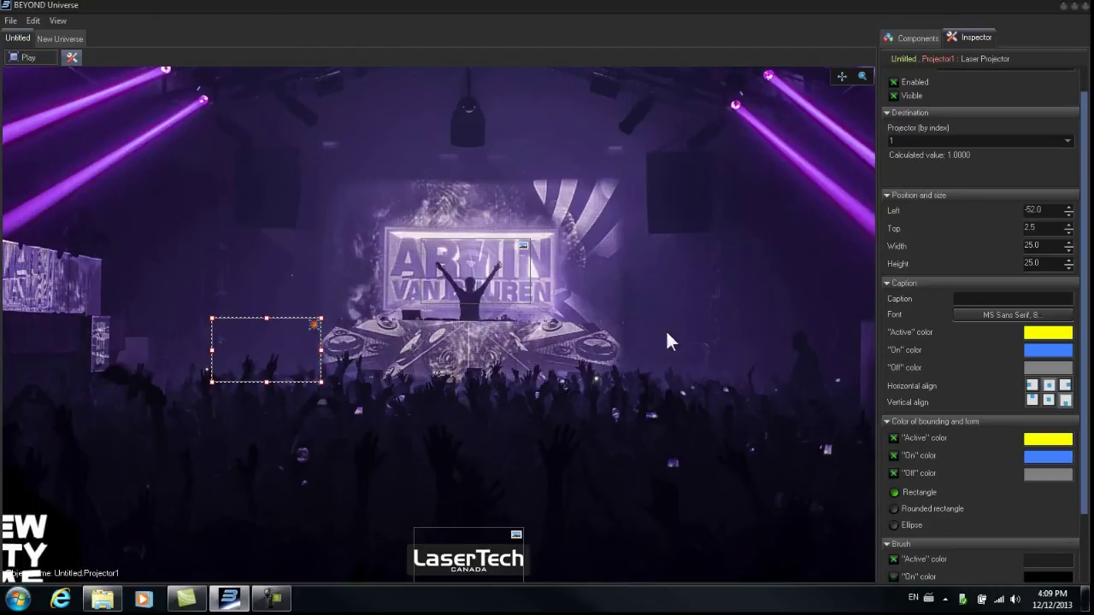
click(911, 37)
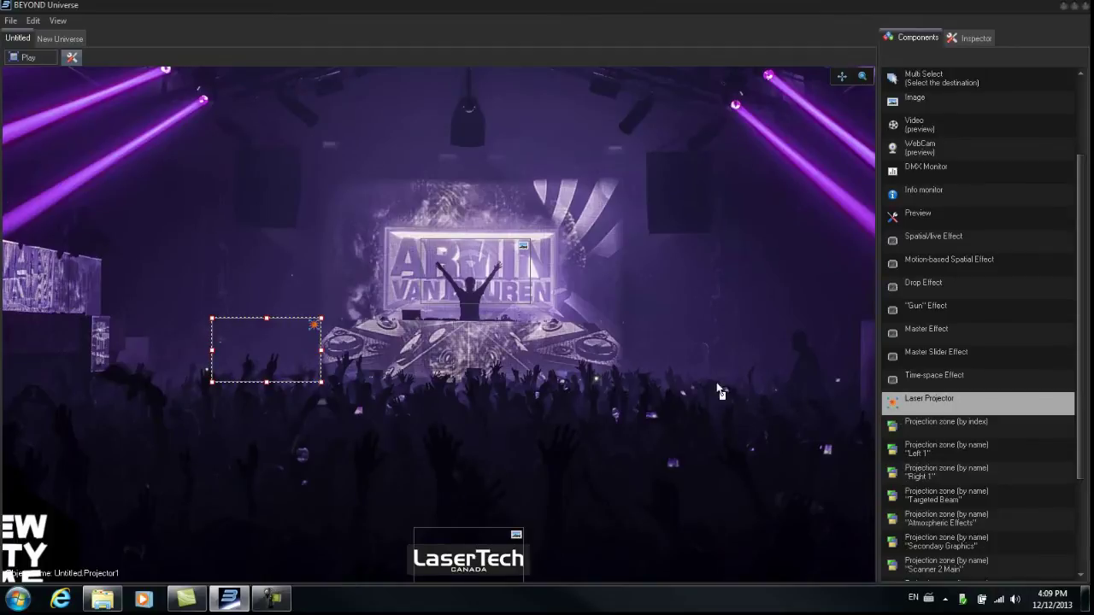
click(619, 362)
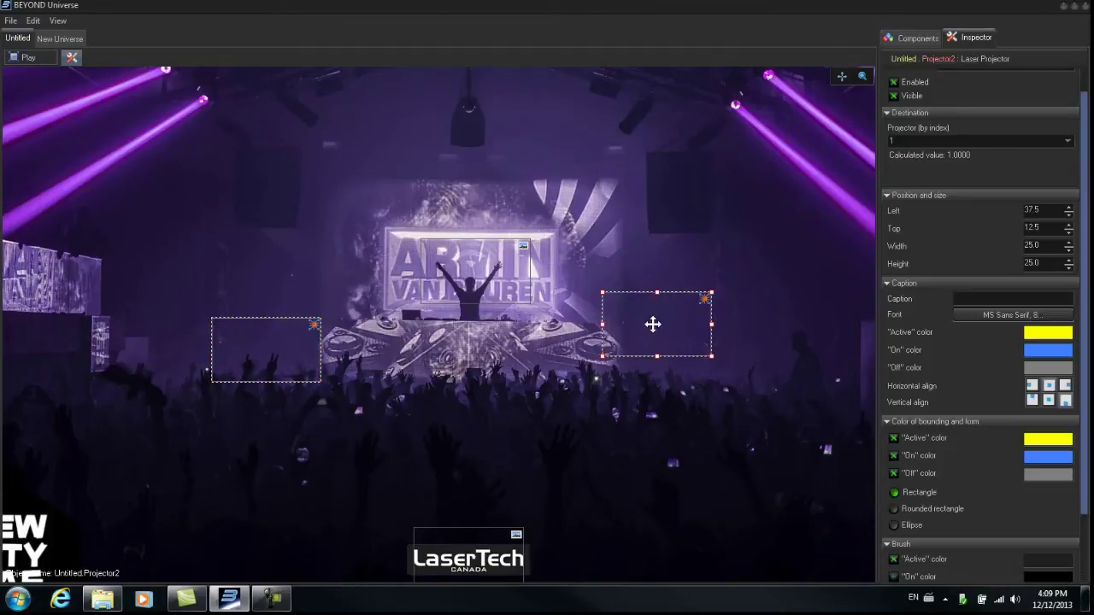
drag(641, 337, 613, 365)
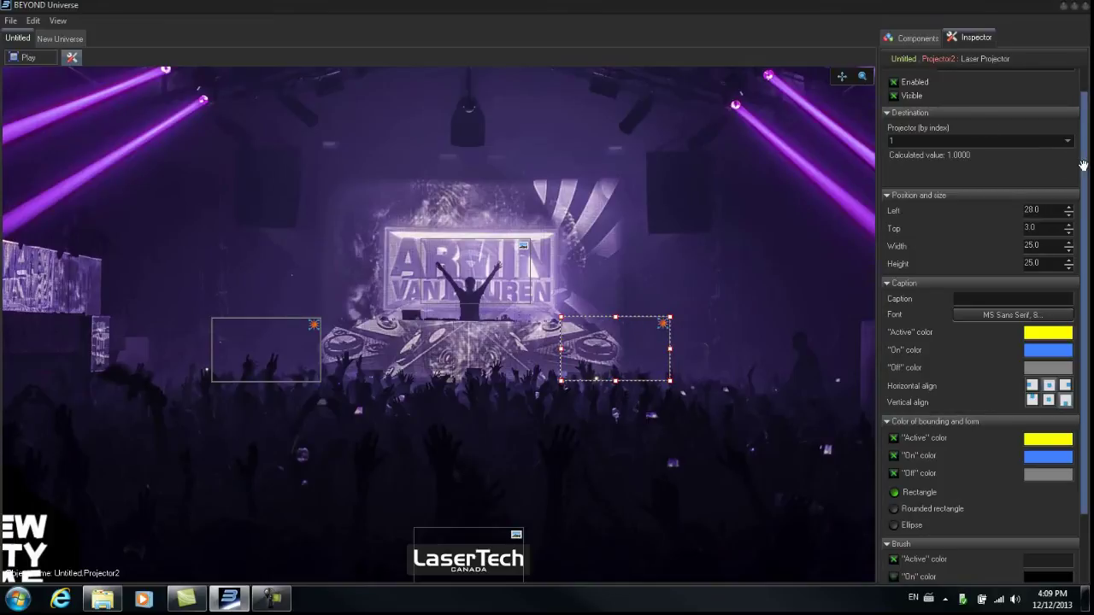
- Give the right projector the 'laserradiationsign very small' icon, bottom-centre aligned, shrunk beside the stage
click(915, 37)
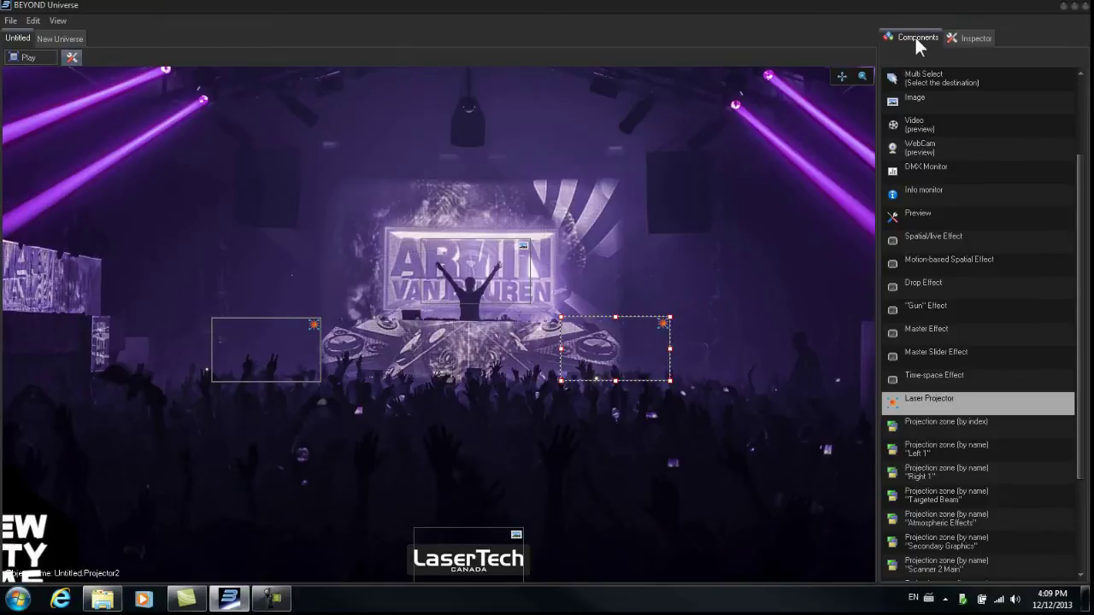
click(952, 37)
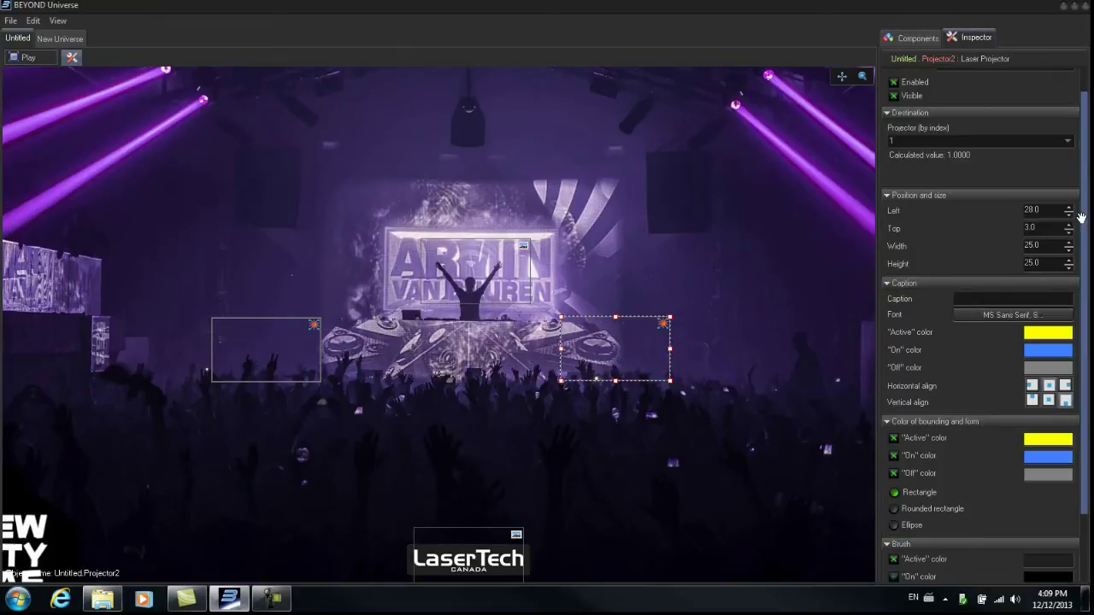
scroll(1082, 218, down, 3)
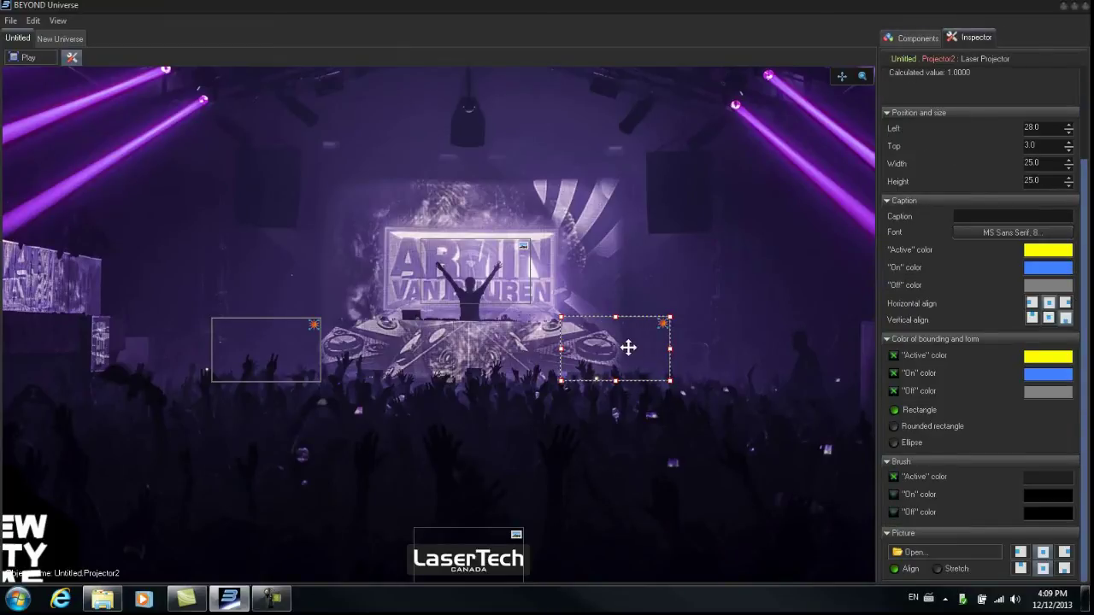
click(922, 552)
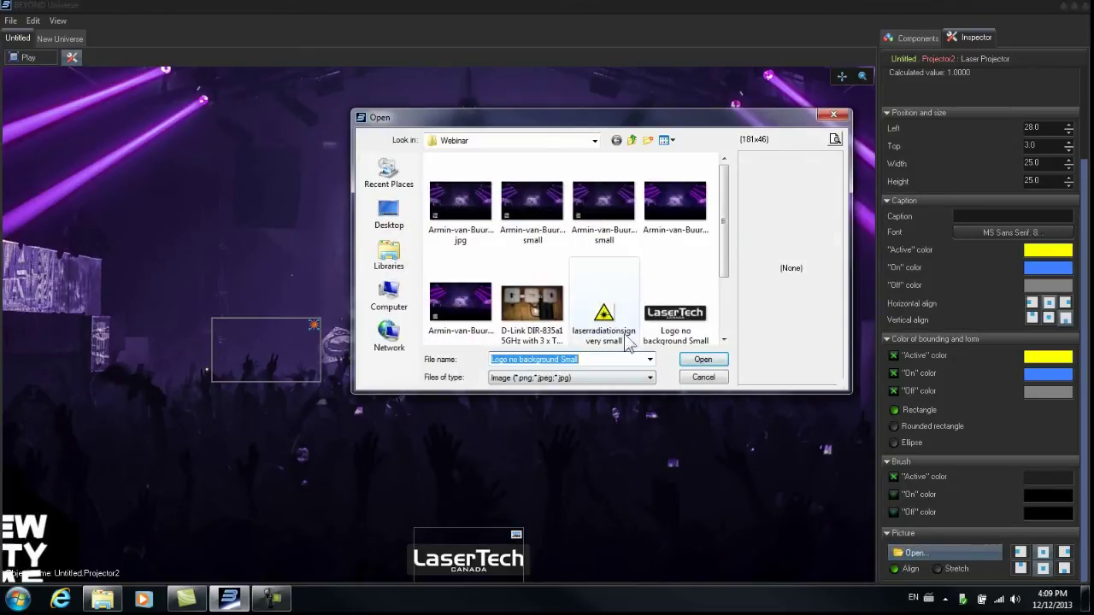
click(604, 309)
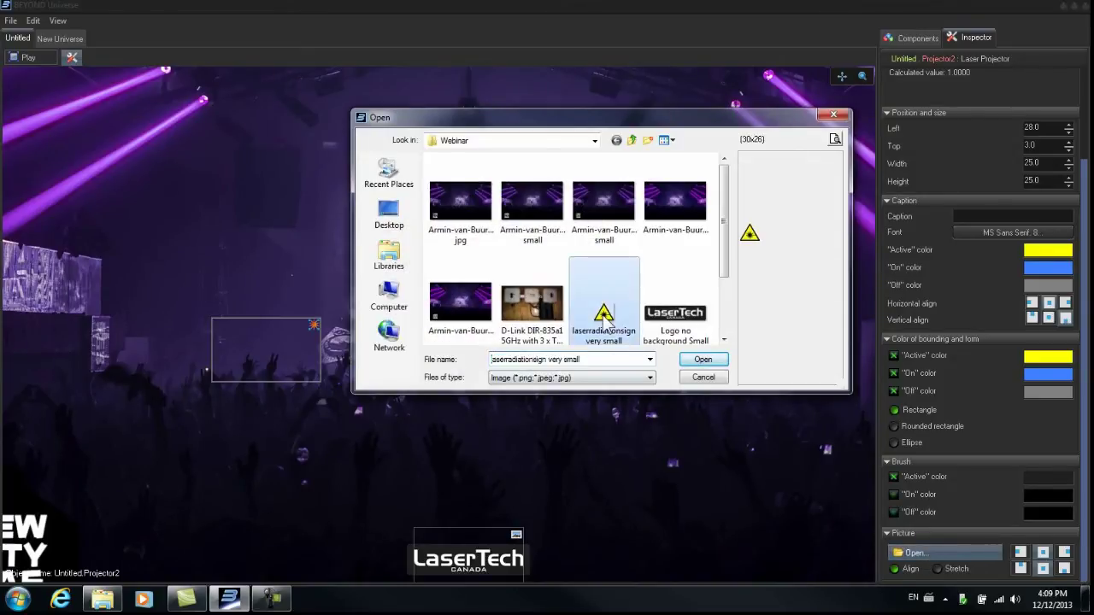
click(717, 358)
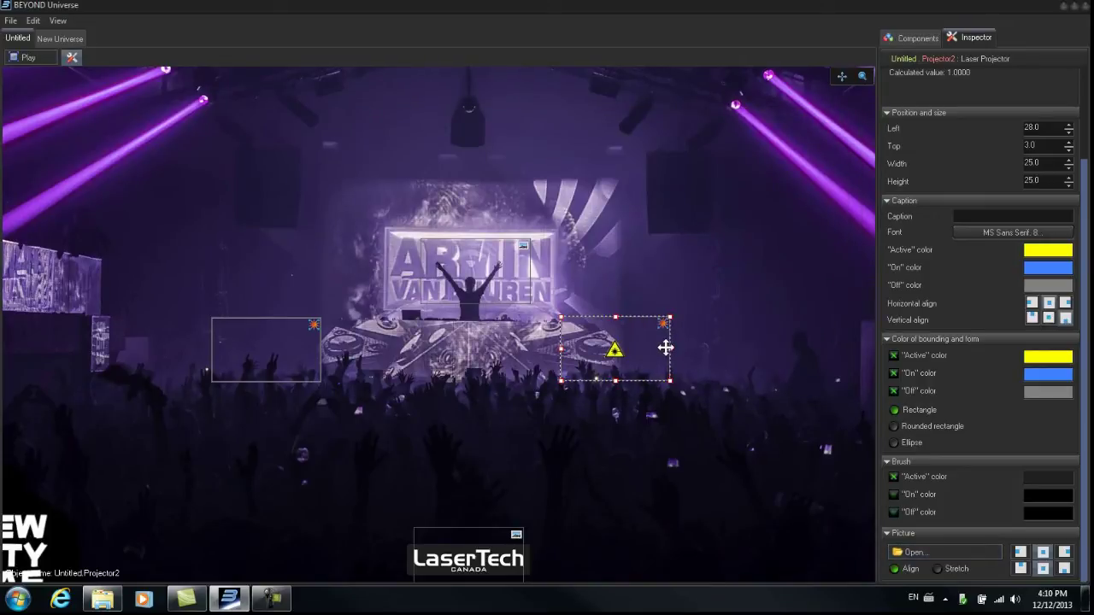
click(1064, 552)
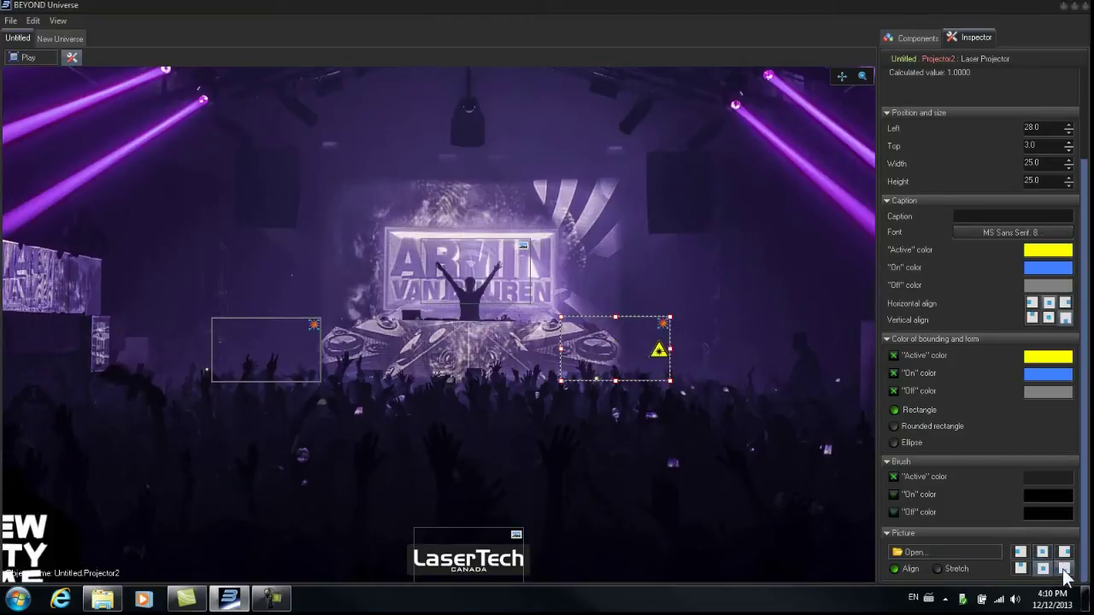
click(1041, 564)
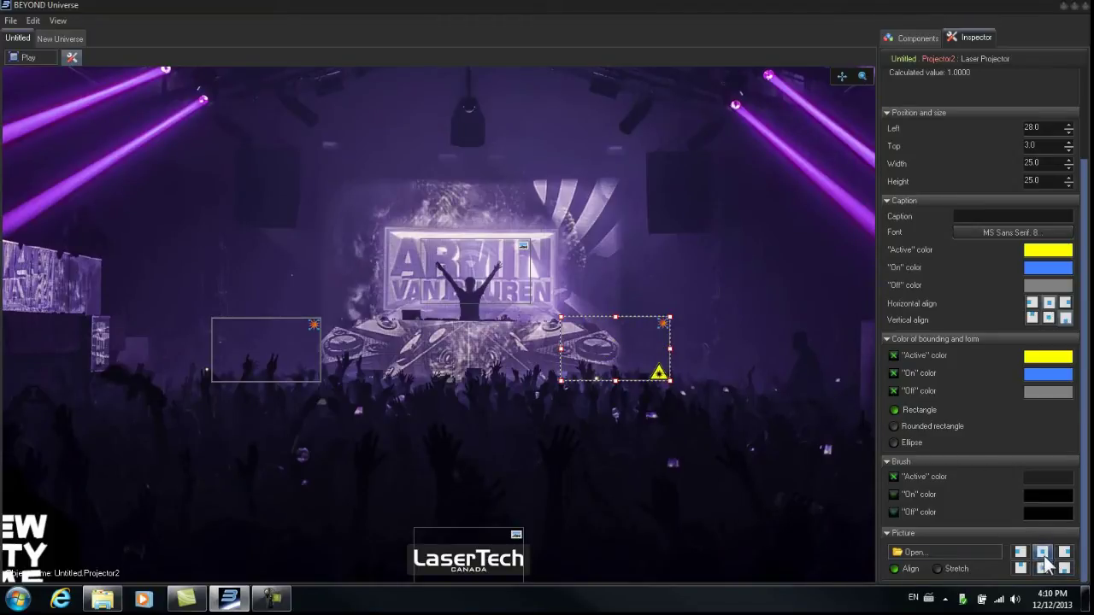
click(1043, 552)
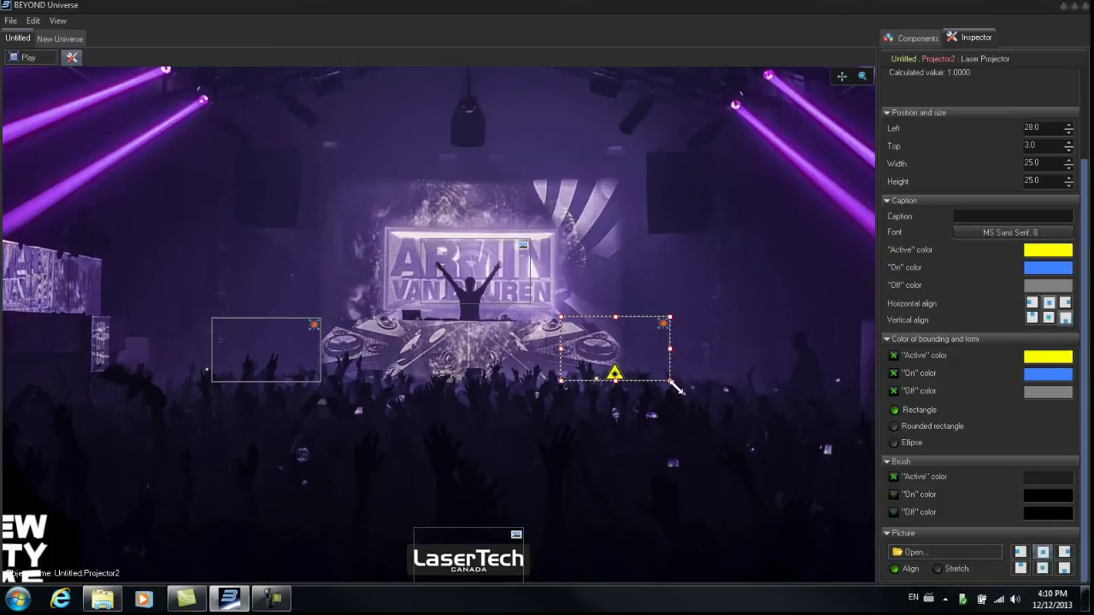
drag(672, 384, 594, 342)
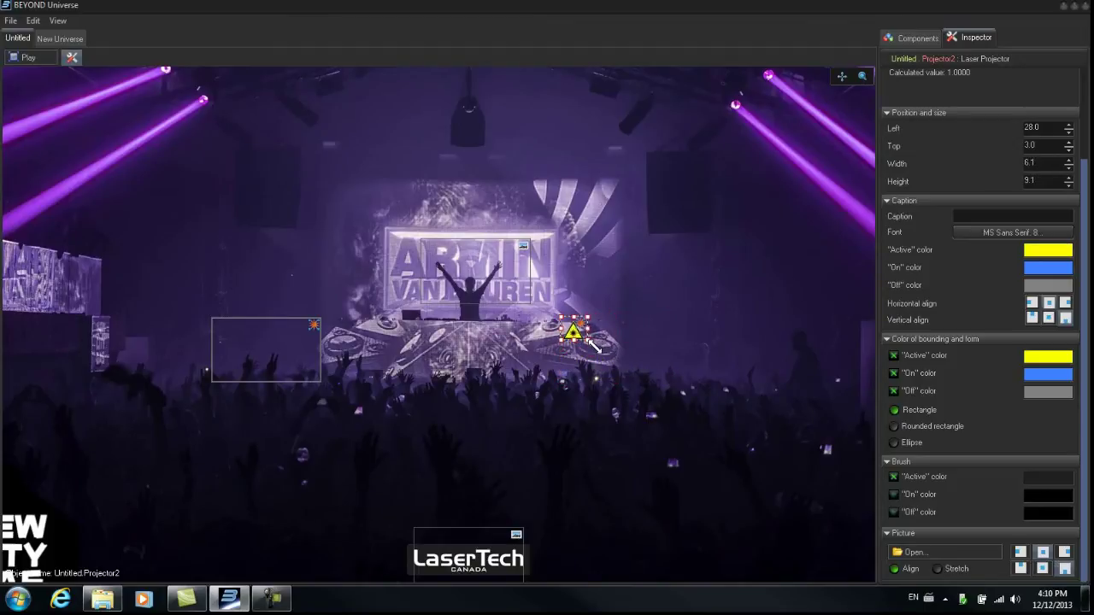
drag(572, 347, 634, 373)
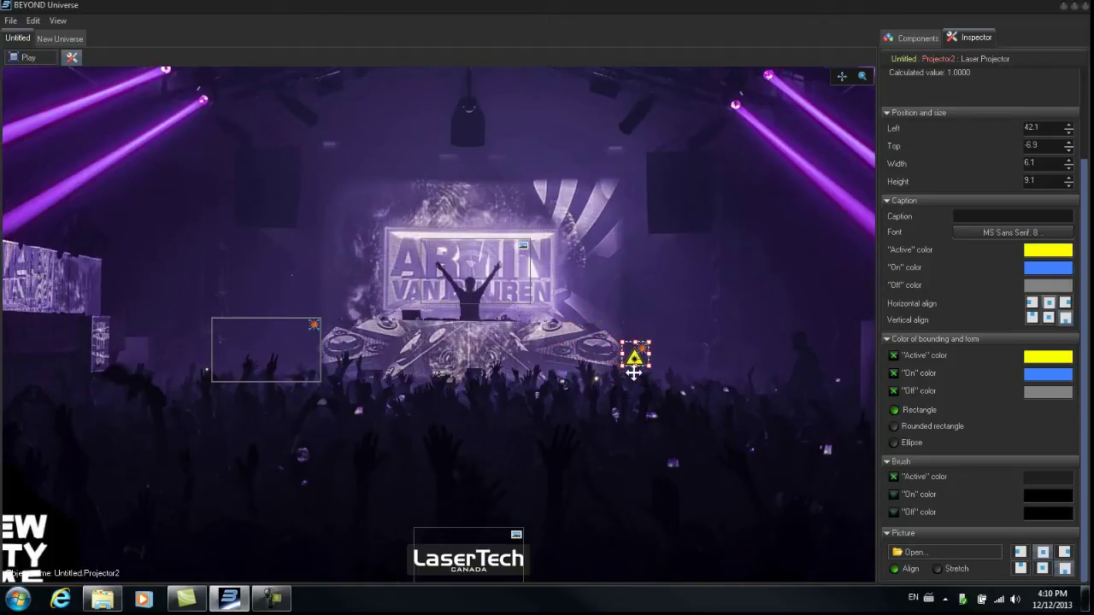
drag(634, 373, 662, 352)
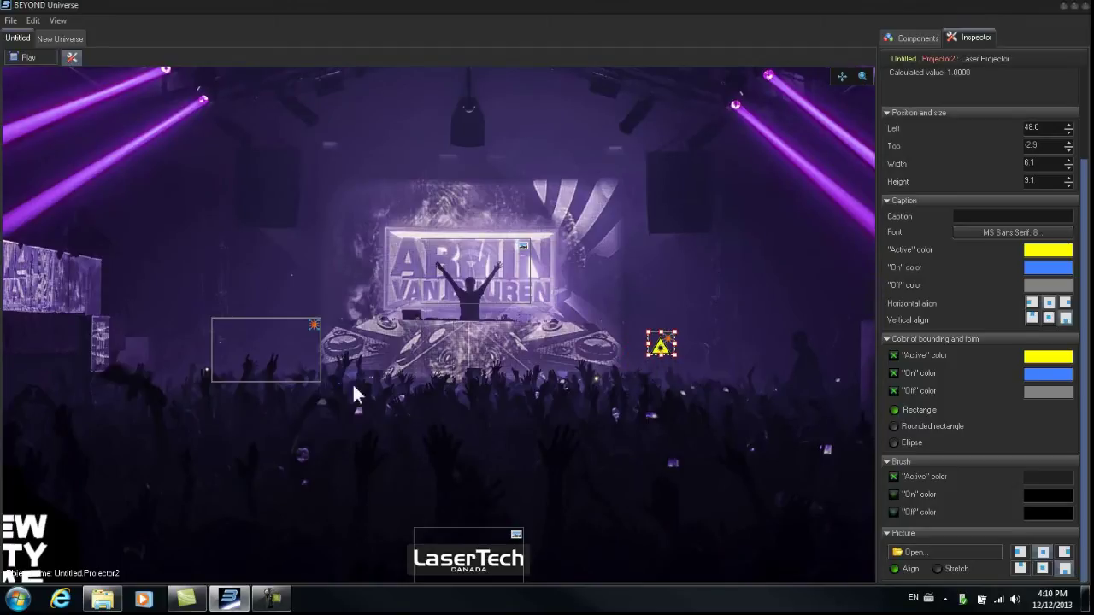
- Load the same bottom-centred warning-sign icon into the left projector and place it left of the stage
click(309, 370)
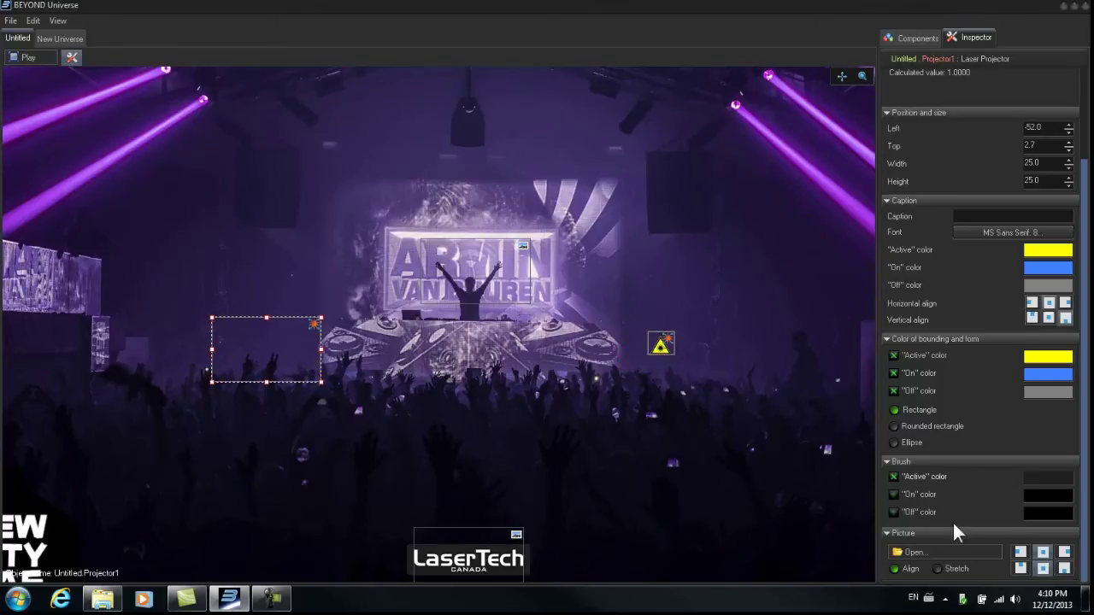
click(912, 553)
click(609, 314)
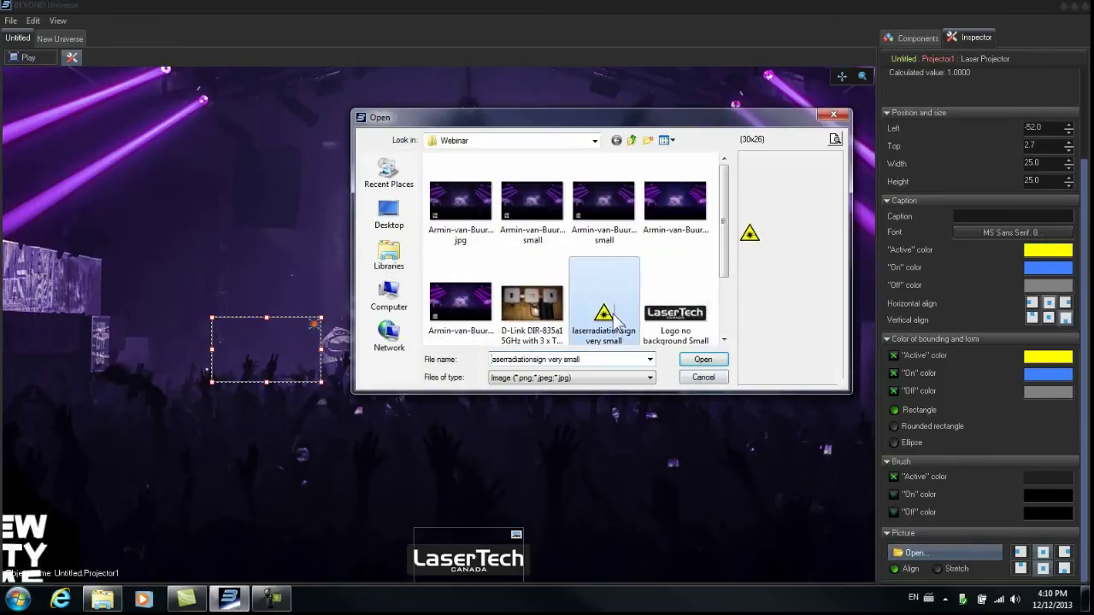
click(702, 360)
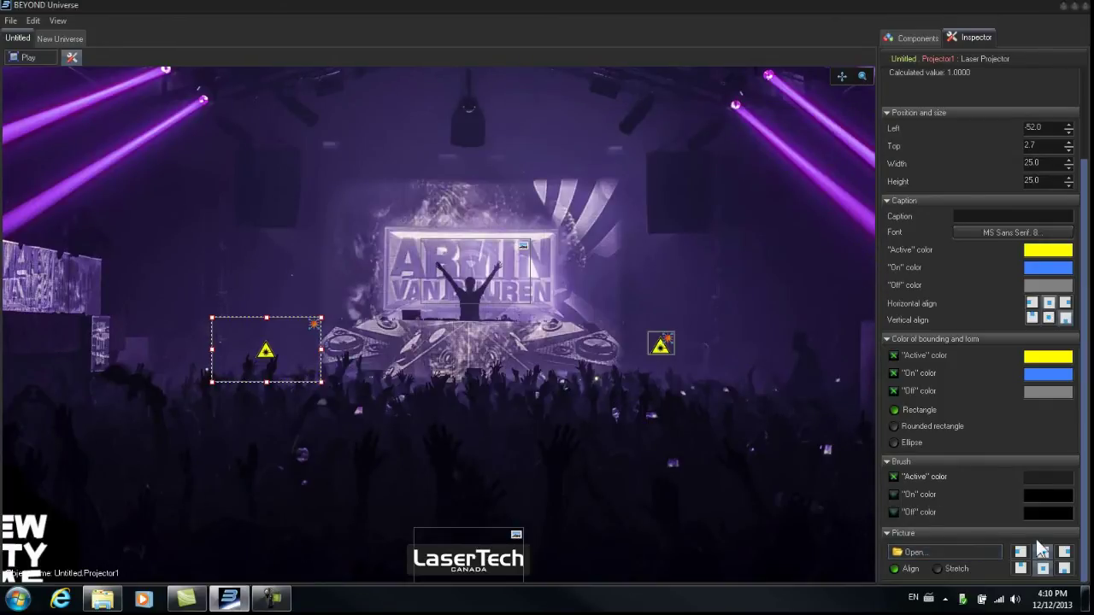
click(1043, 569)
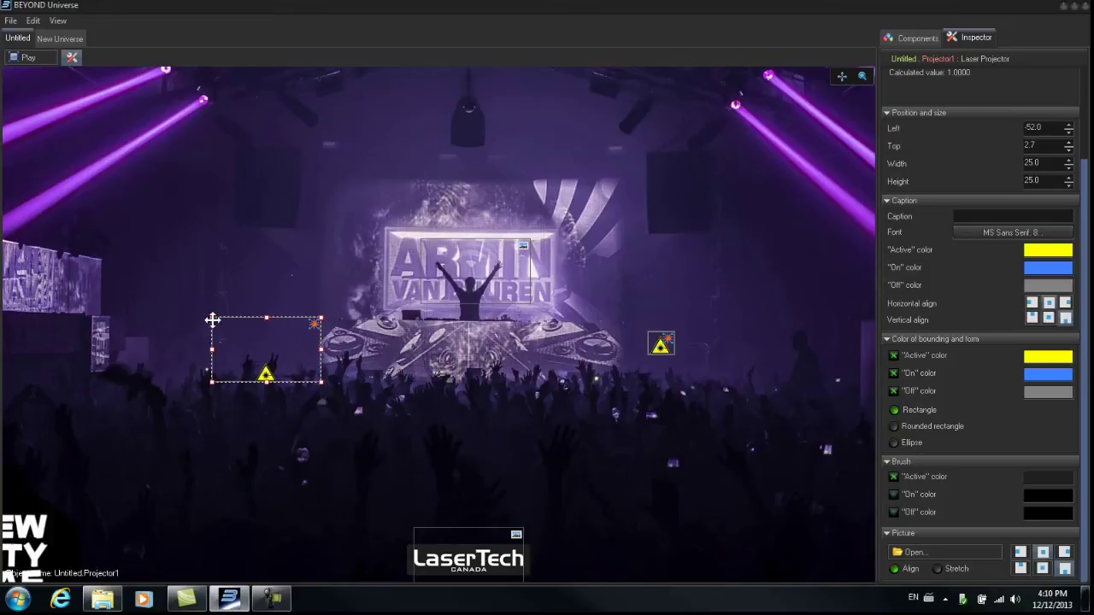
drag(213, 320, 291, 362)
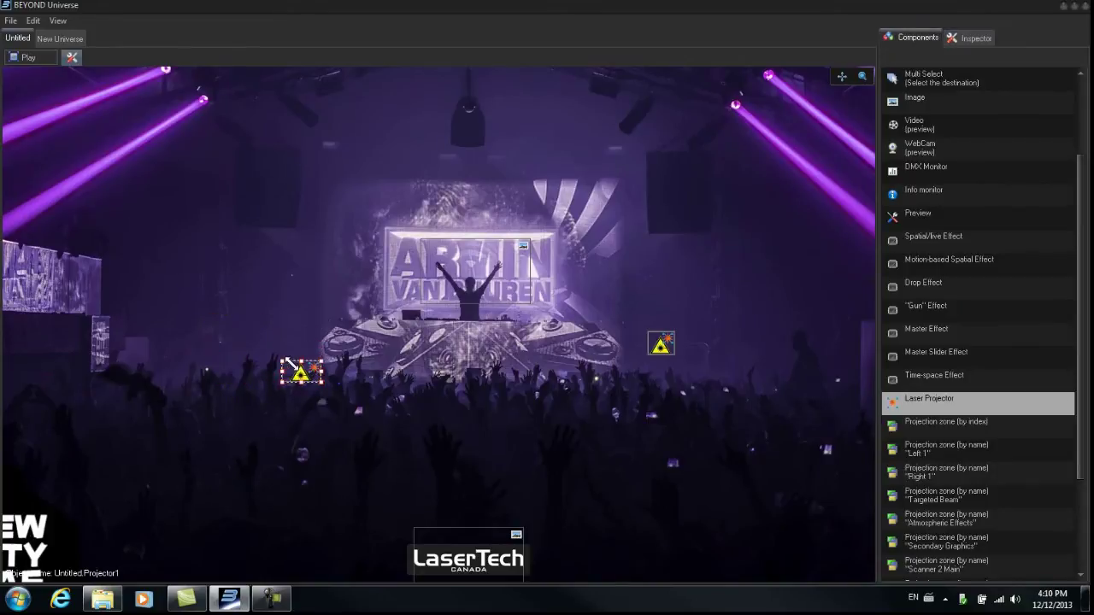
drag(302, 360, 282, 320)
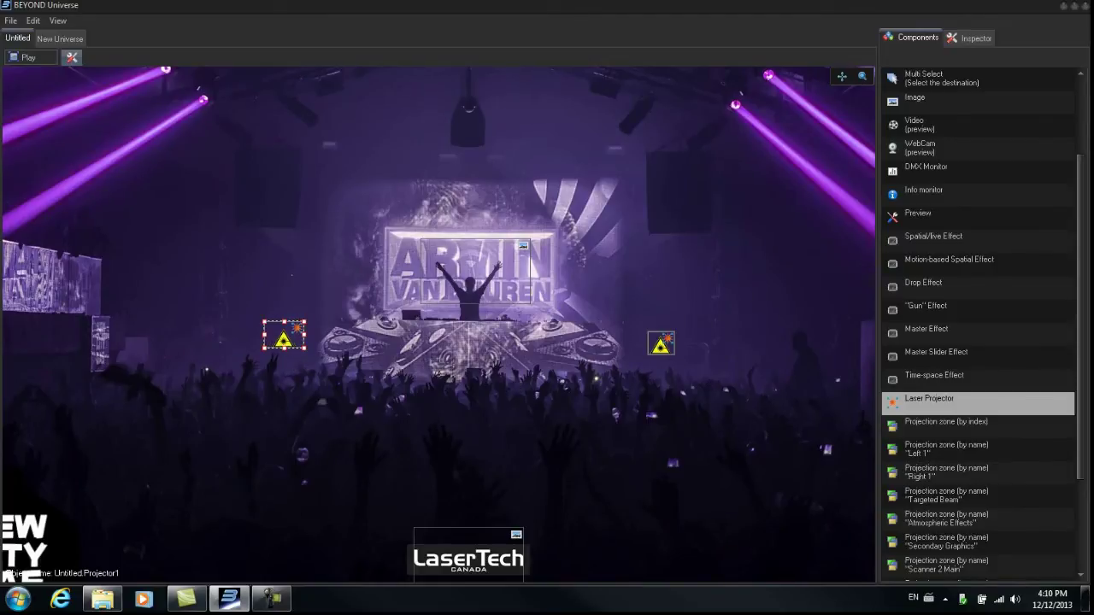
drag(1082, 247, 1082, 176)
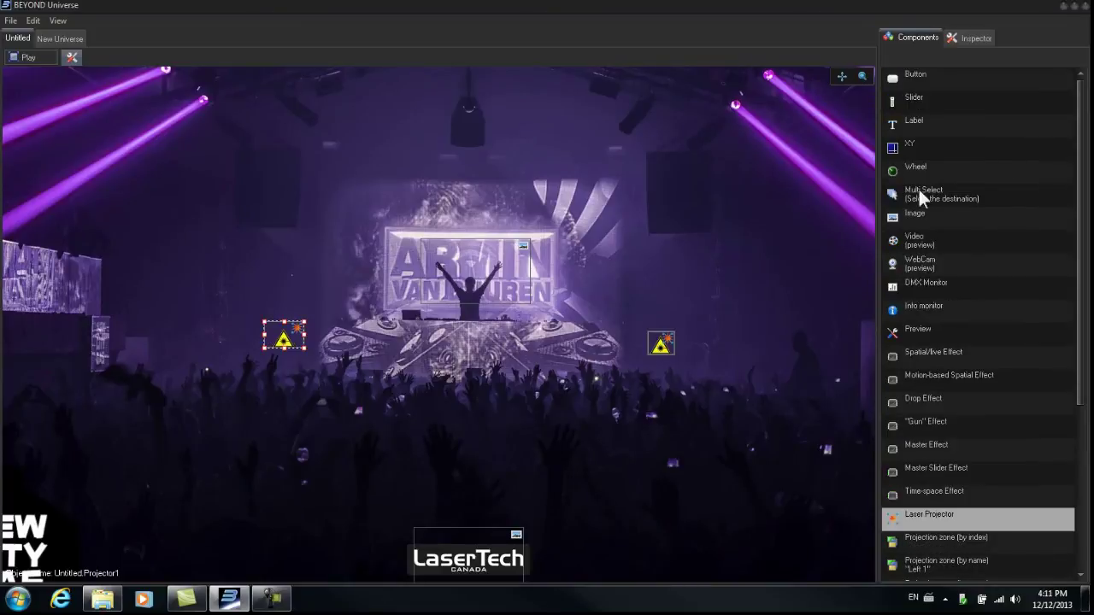
- Look up Projectors 13 and 14 in the Laser and EmuLaser controller hardware list
click(954, 35)
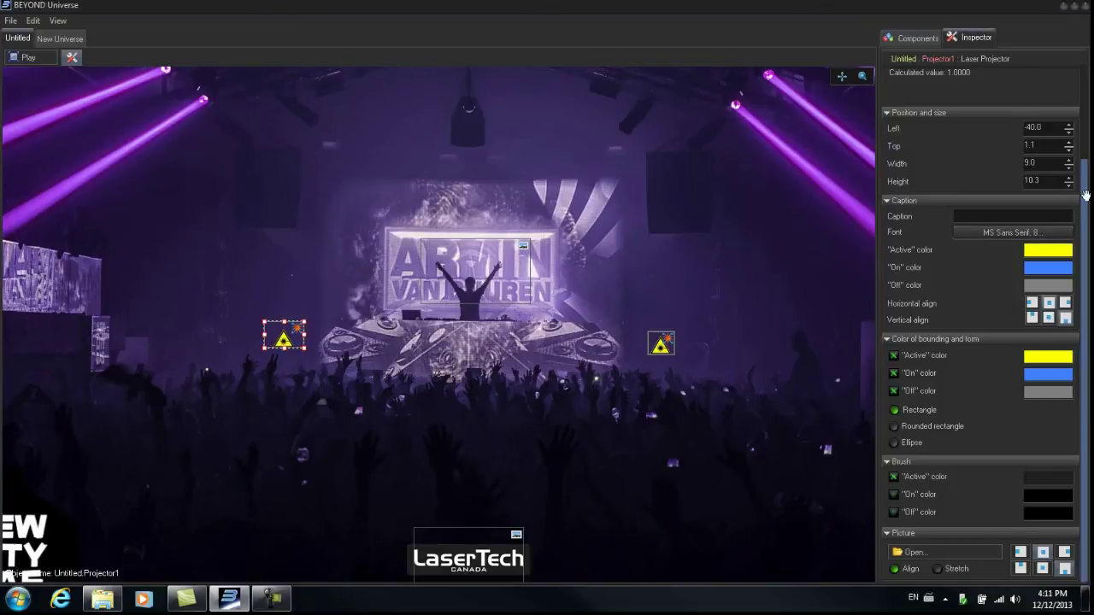
scroll(1023, 129, up, 1)
scroll(1024, 145, up, 1)
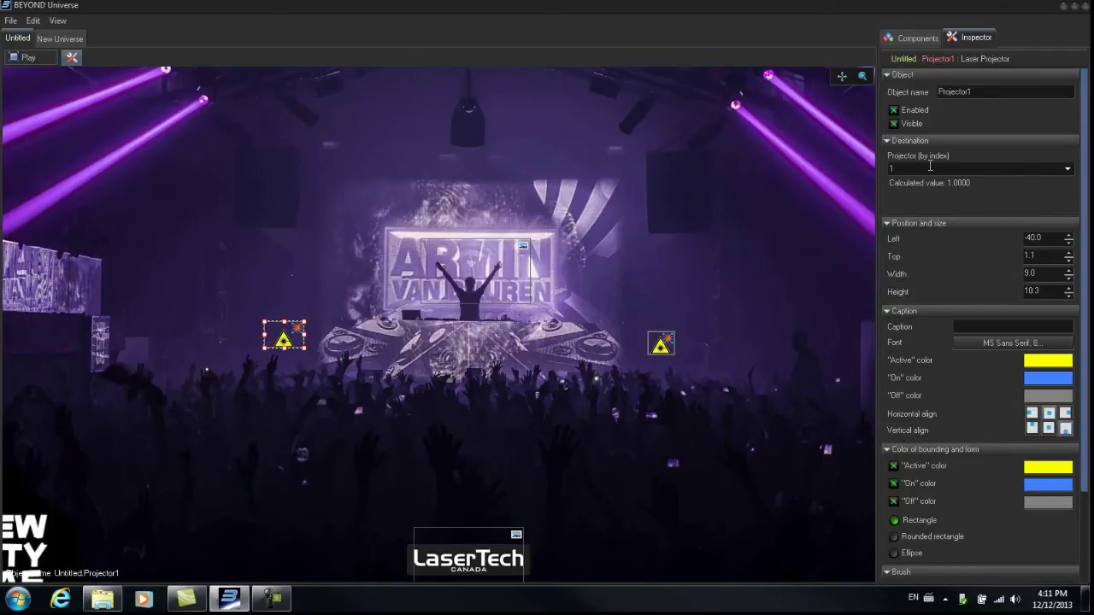
click(1064, 7)
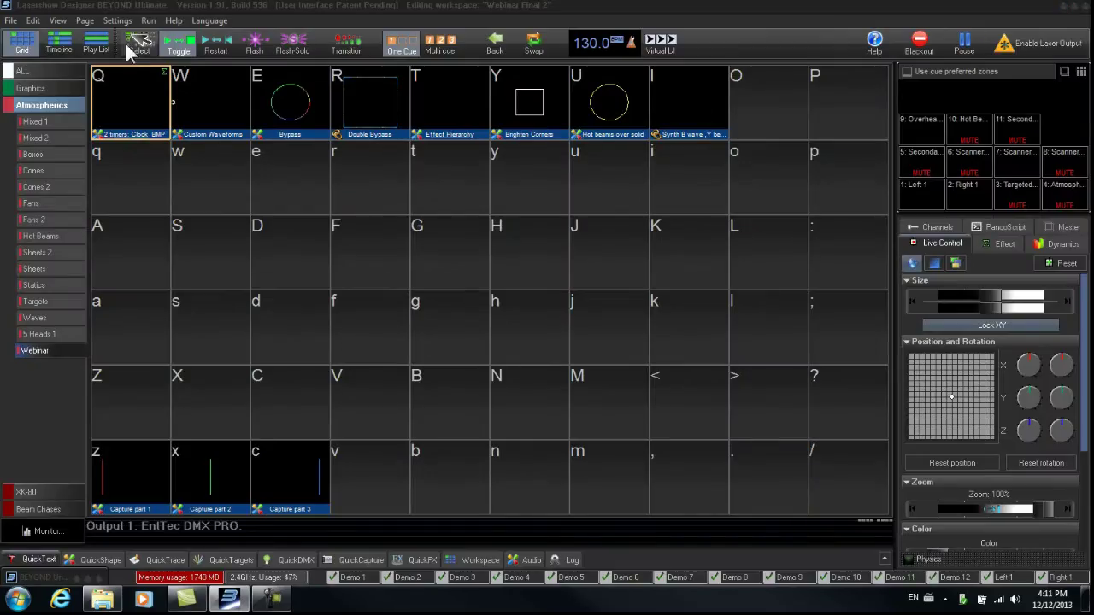
click(118, 21)
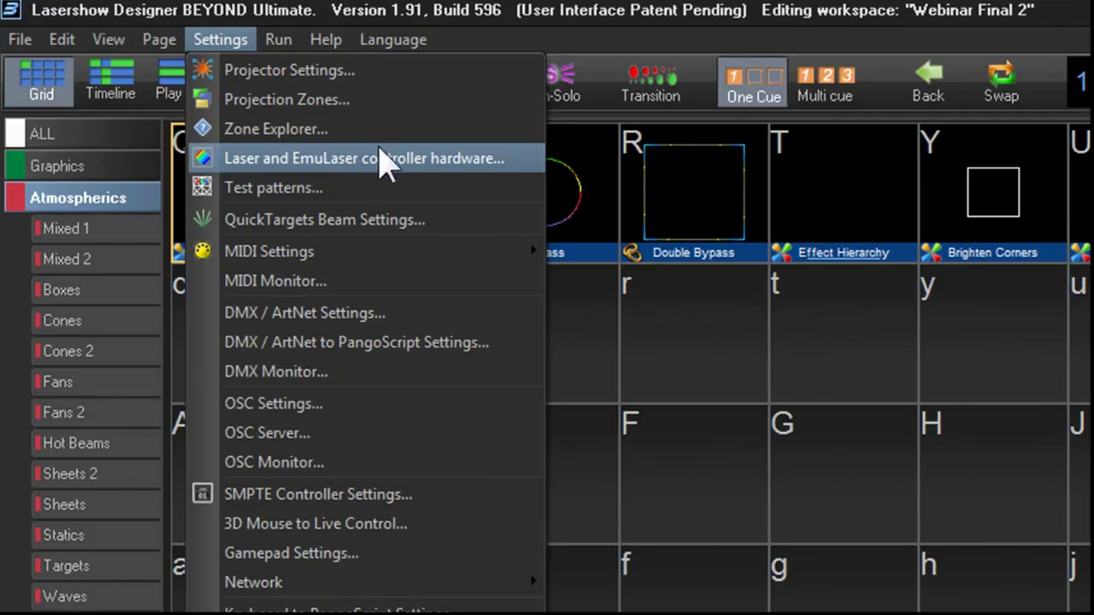
click(425, 163)
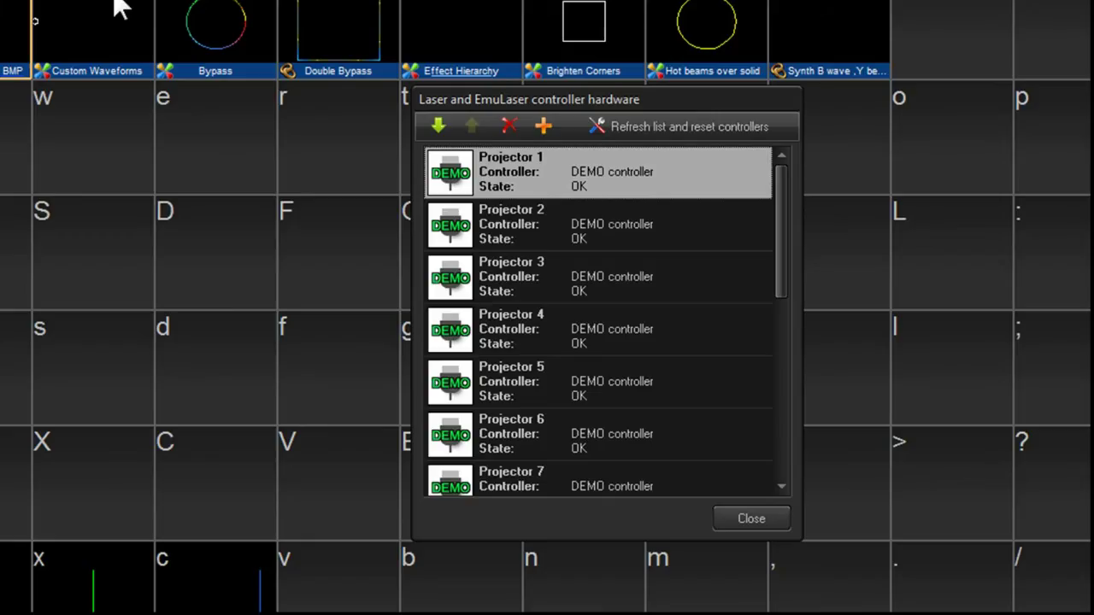
drag(779, 234, 793, 434)
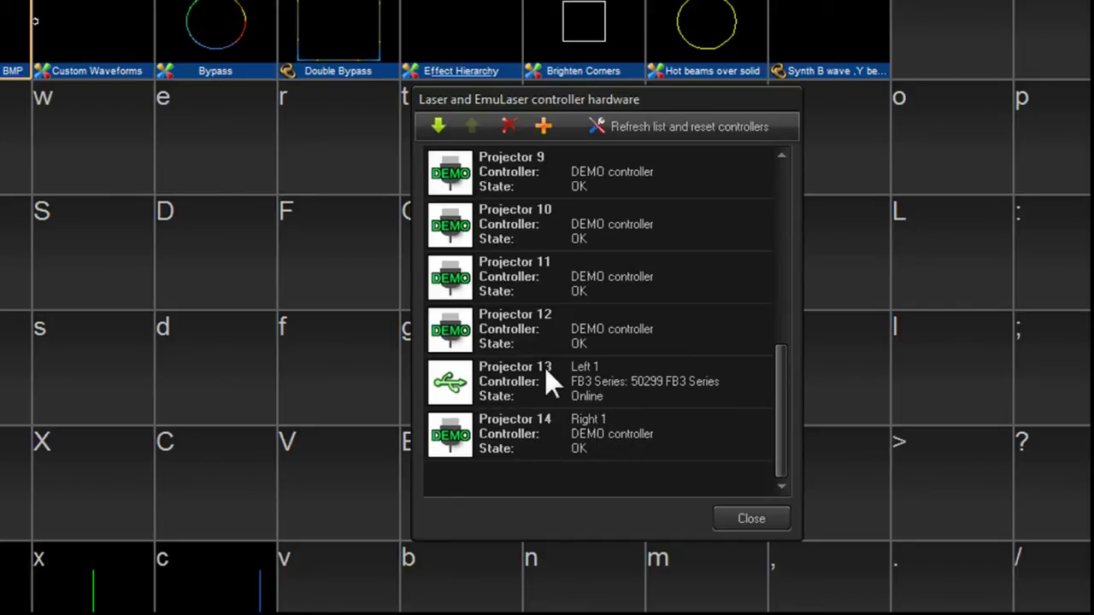
click(763, 518)
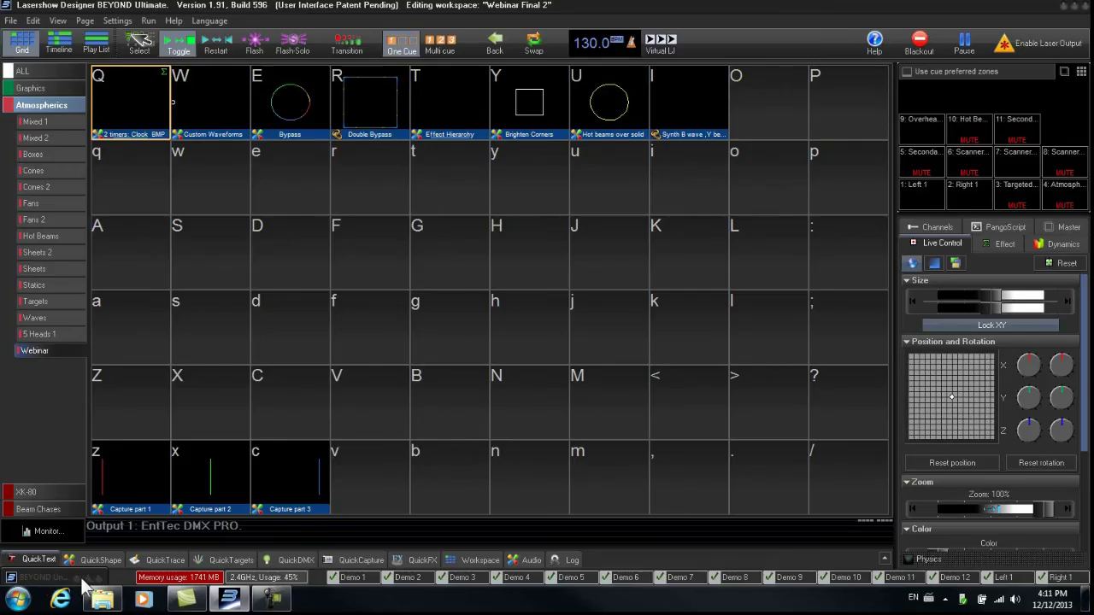
- Restore the Universe window and confirm the left projector targets index 13, the right 14
click(91, 581)
text(13)
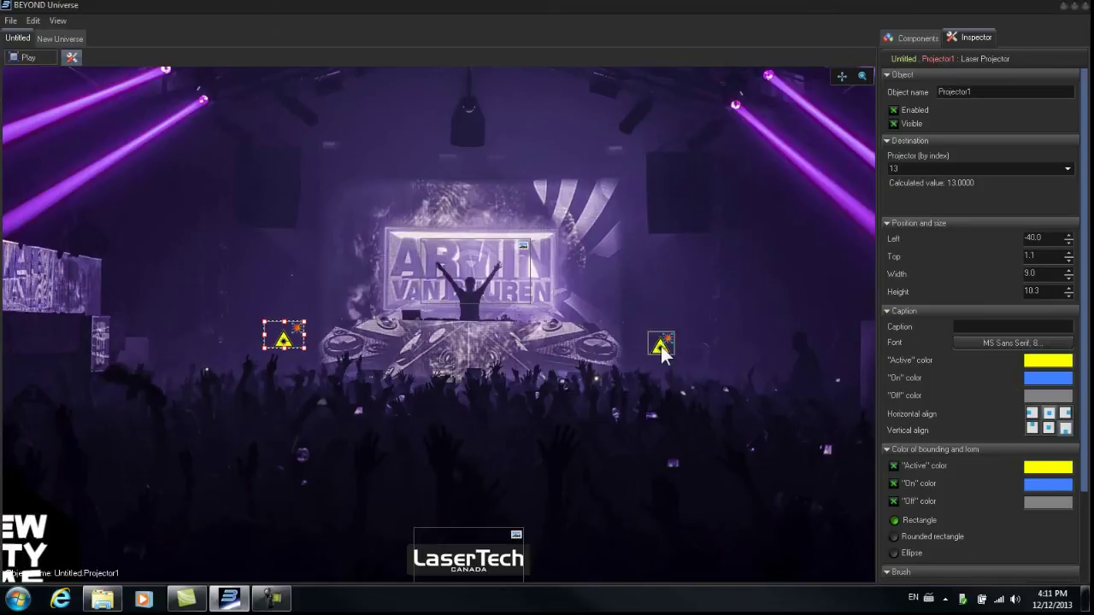
click(660, 346)
text(14)
click(279, 338)
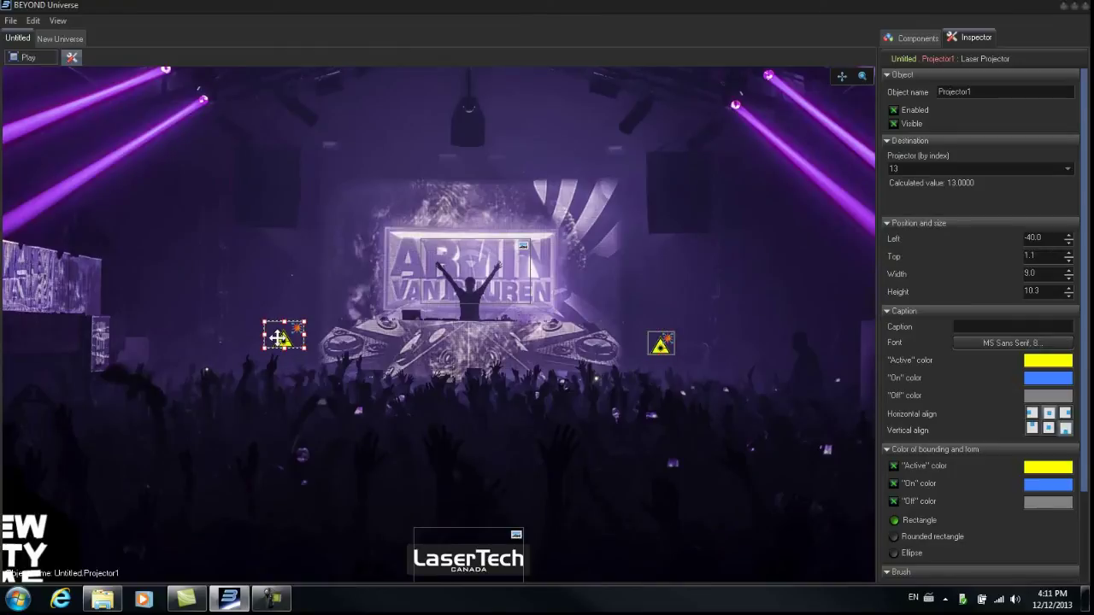
click(665, 347)
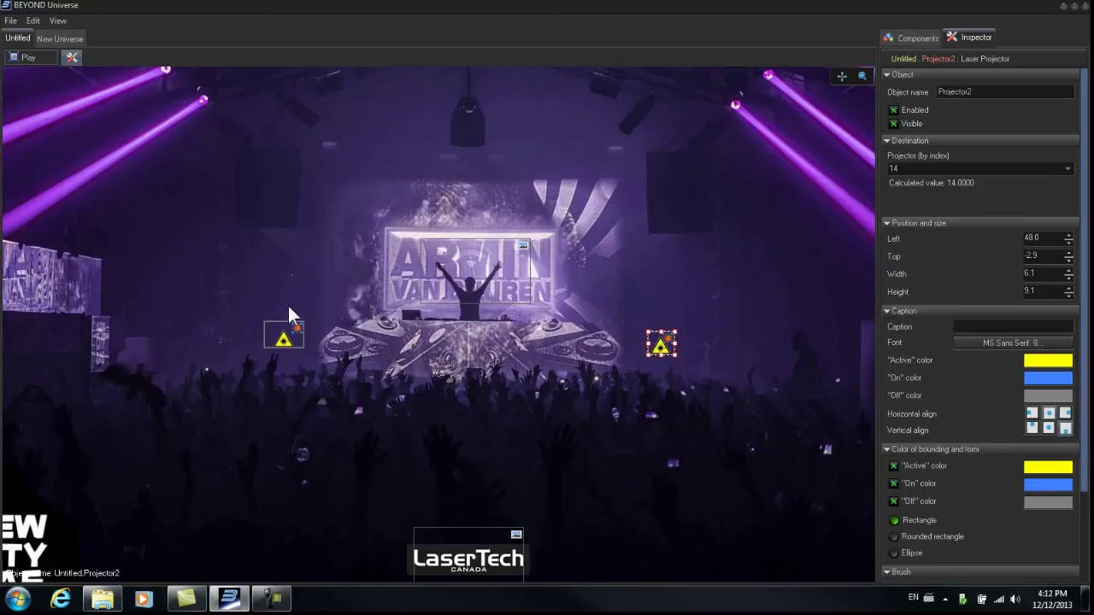
click(916, 42)
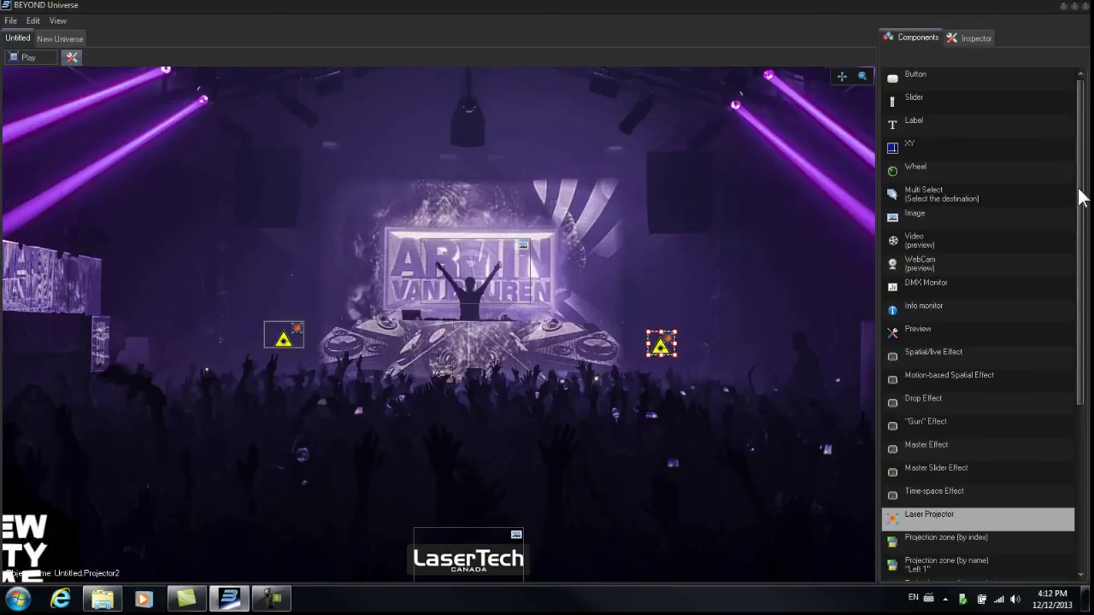
- Place ZonePad1 for the Left 1 projection zone above the left projector
drag(1080, 199, 1077, 363)
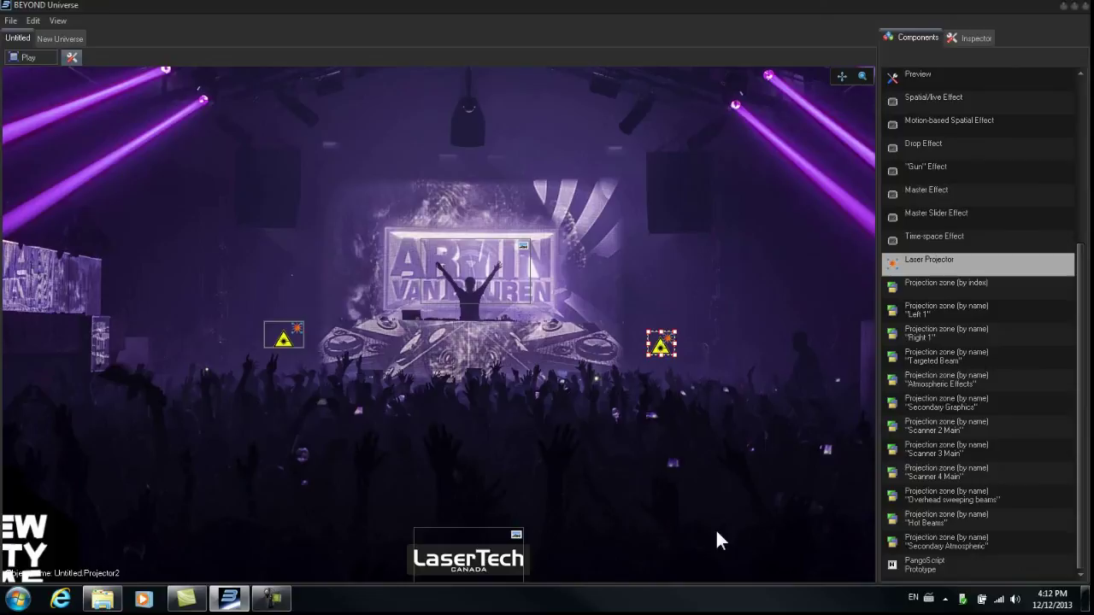
click(894, 310)
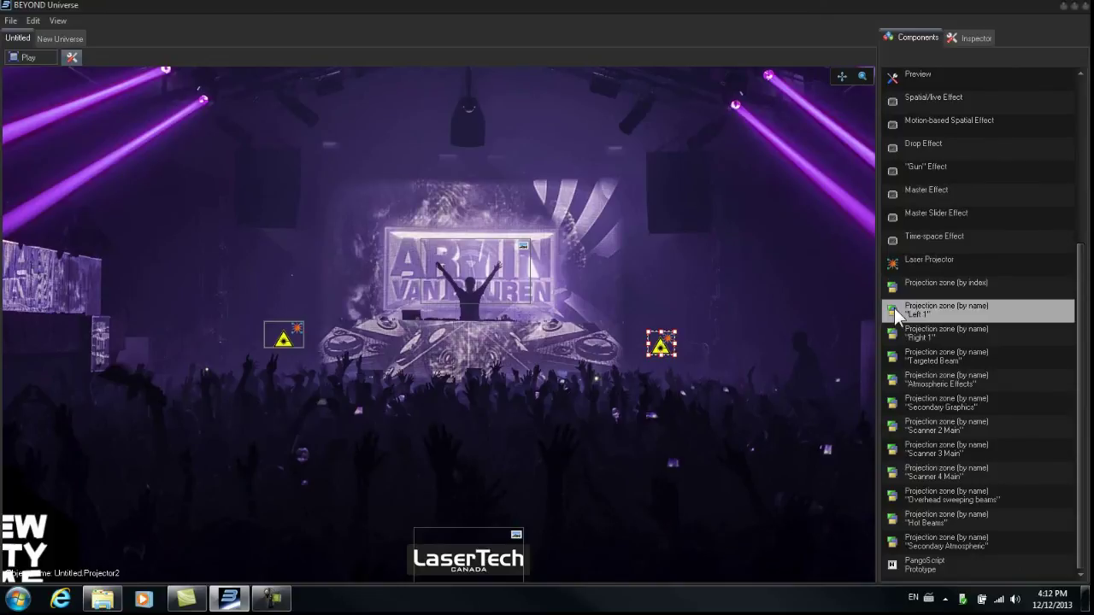
click(272, 195)
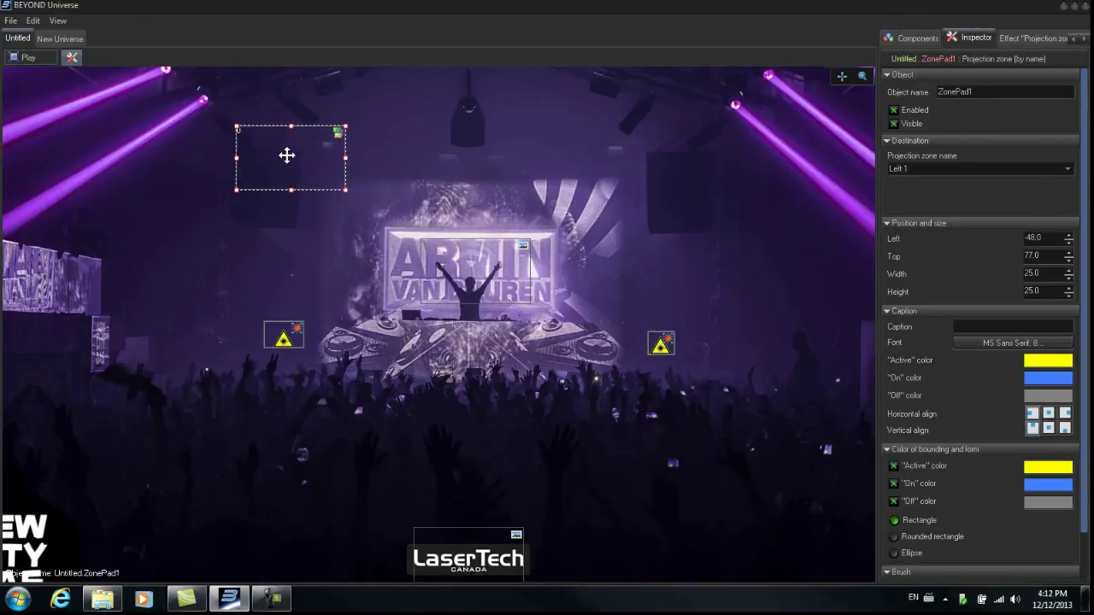
mouse_move(307, 157)
mouse_down()
mouse_move(283, 154)
mouse_move(284, 218)
mouse_move(291, 173)
mouse_up()
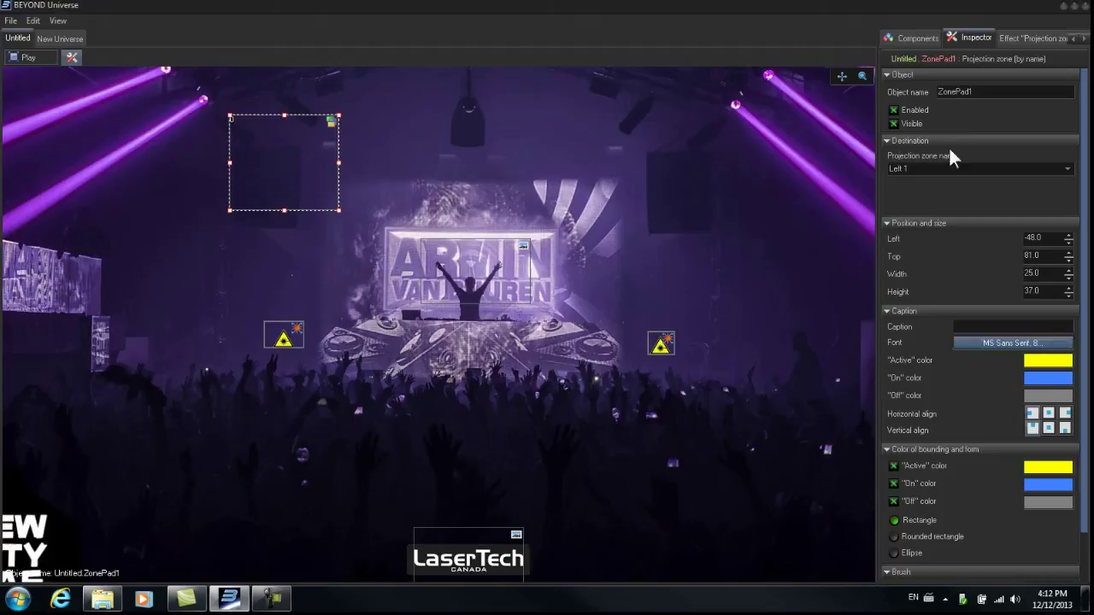
- Add ZonePad2 for Right 1 above the right projector, height about 37, then run the layout live
click(915, 40)
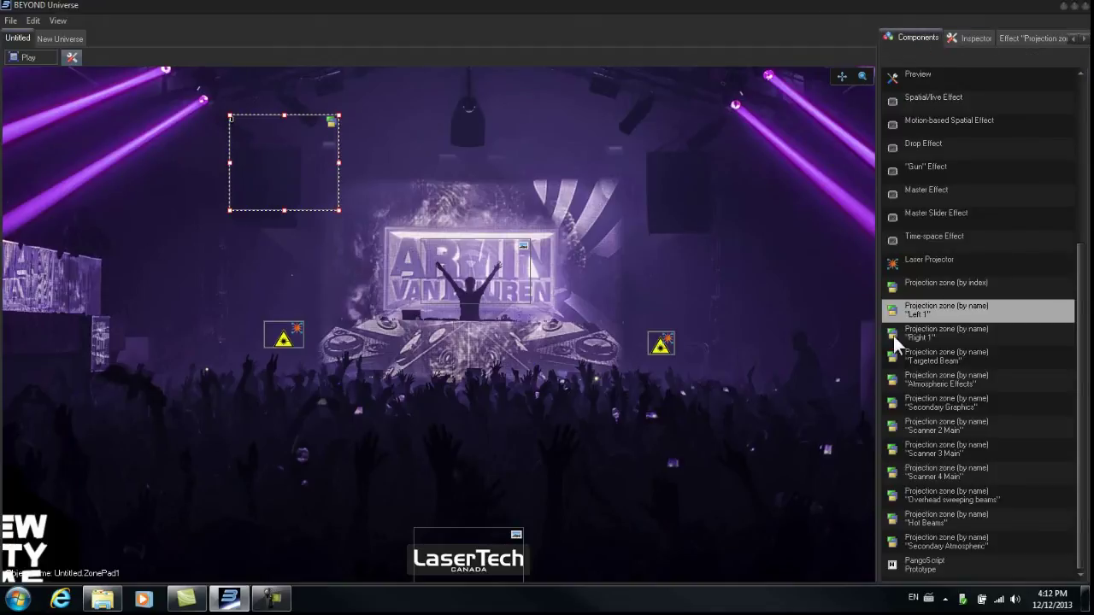
drag(894, 335, 657, 173)
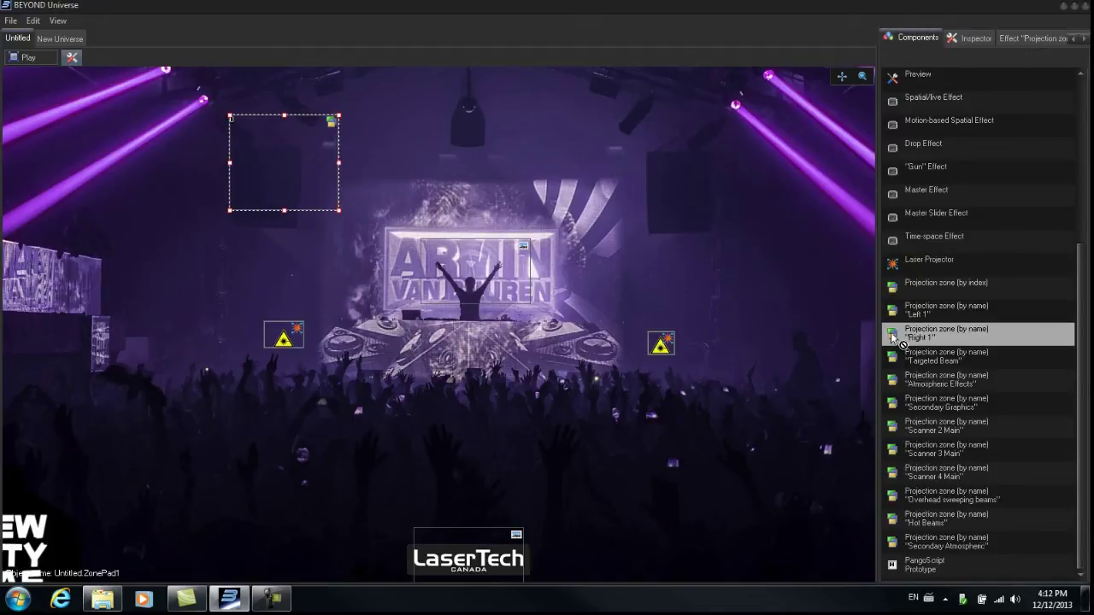
drag(702, 152, 652, 144)
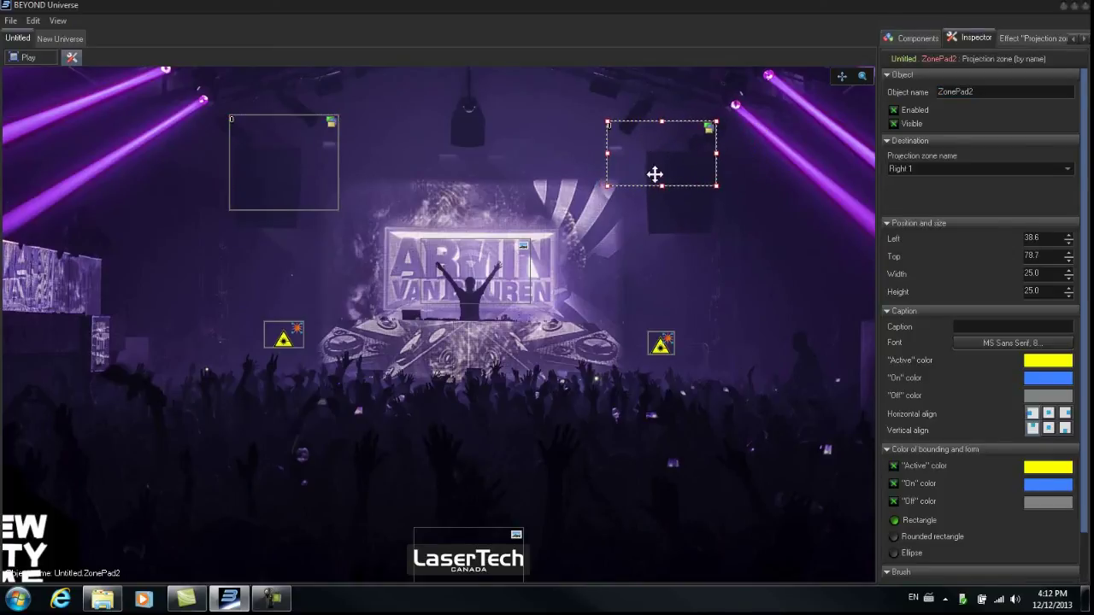
drag(663, 185, 662, 224)
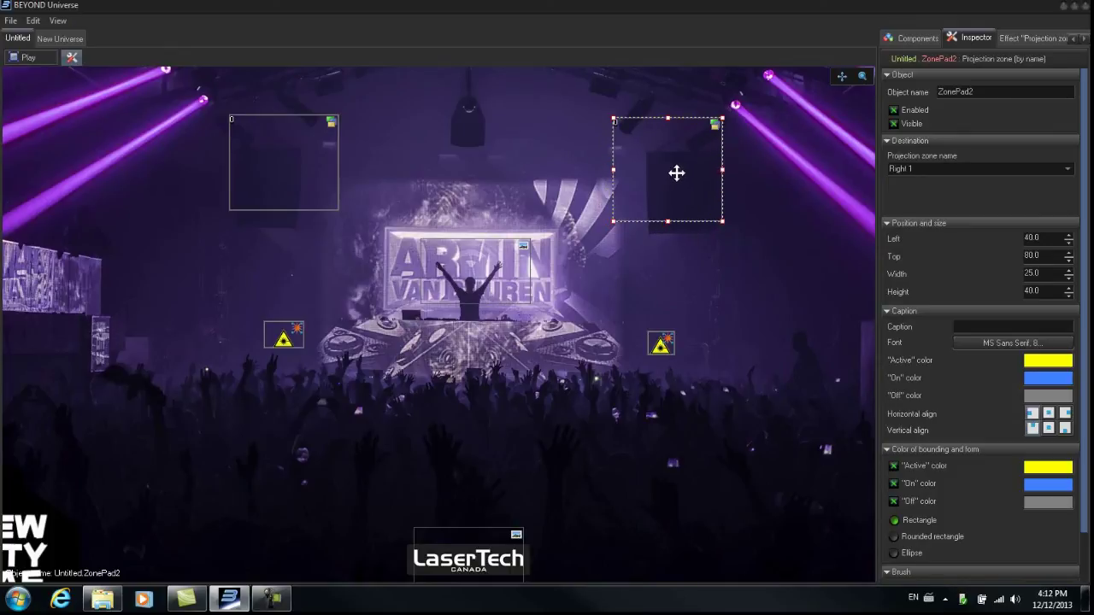
mouse_move(666, 185)
mouse_down()
mouse_move(676, 174)
mouse_move(667, 173)
mouse_up()
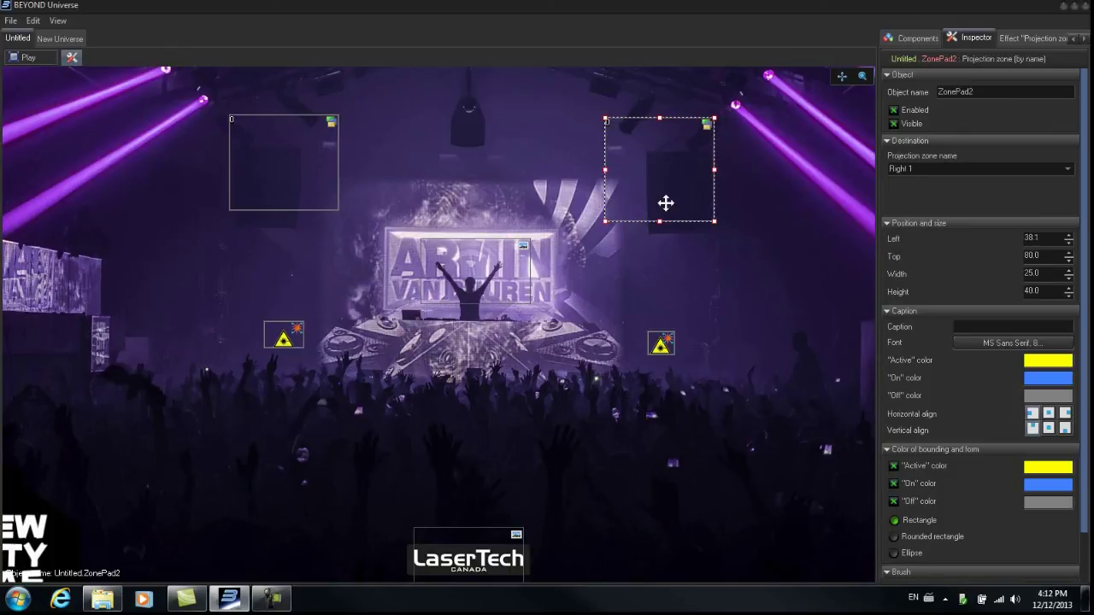
drag(659, 220, 661, 215)
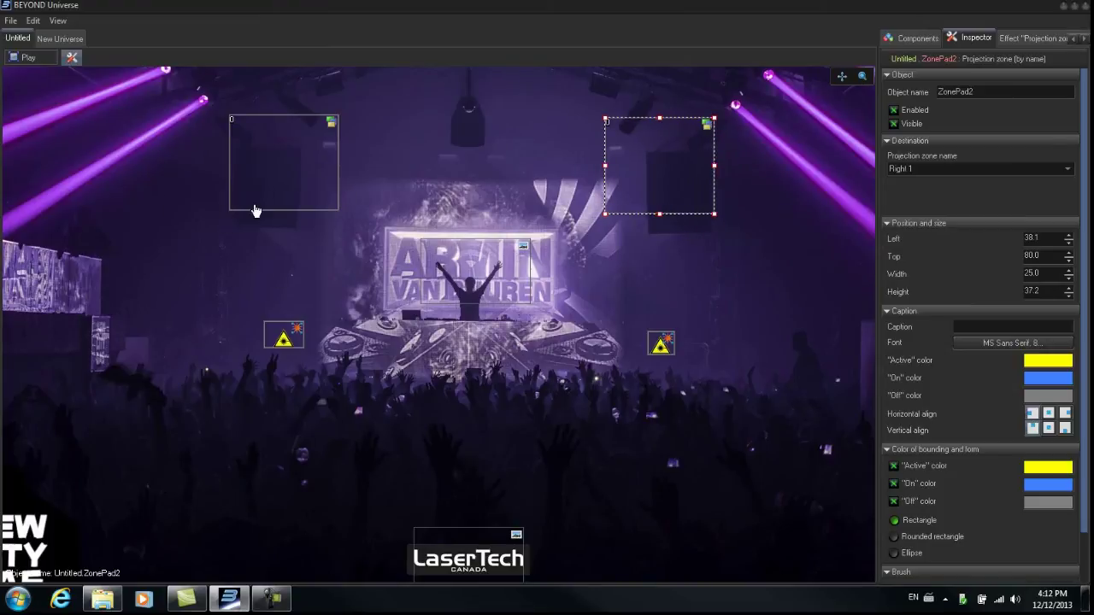
click(21, 57)
- Test the left zone pad and toggle the right projection zone on in live mode
click(261, 152)
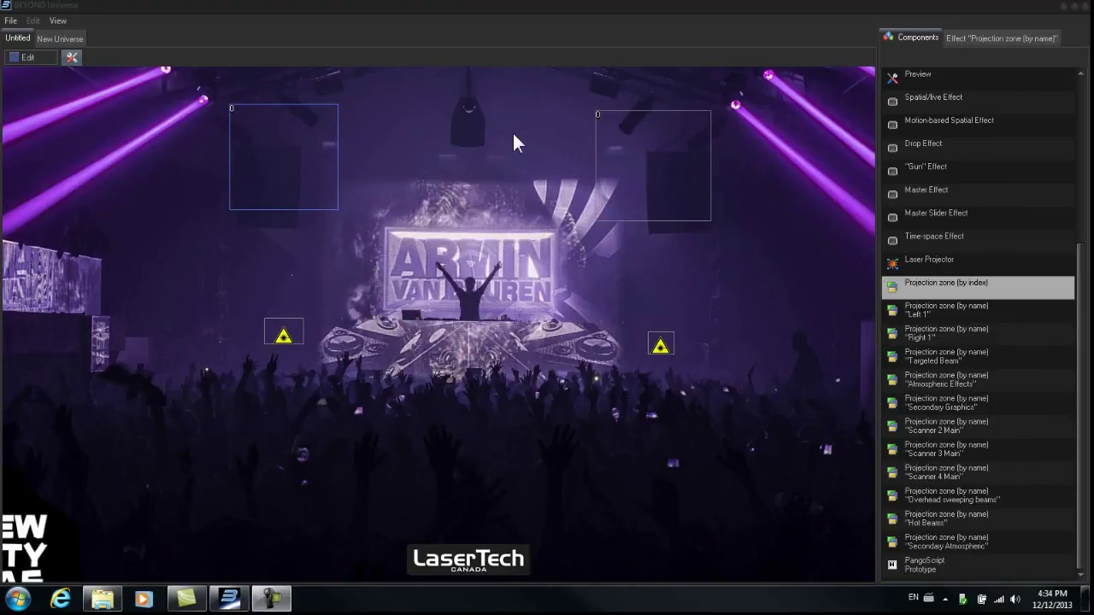
click(651, 186)
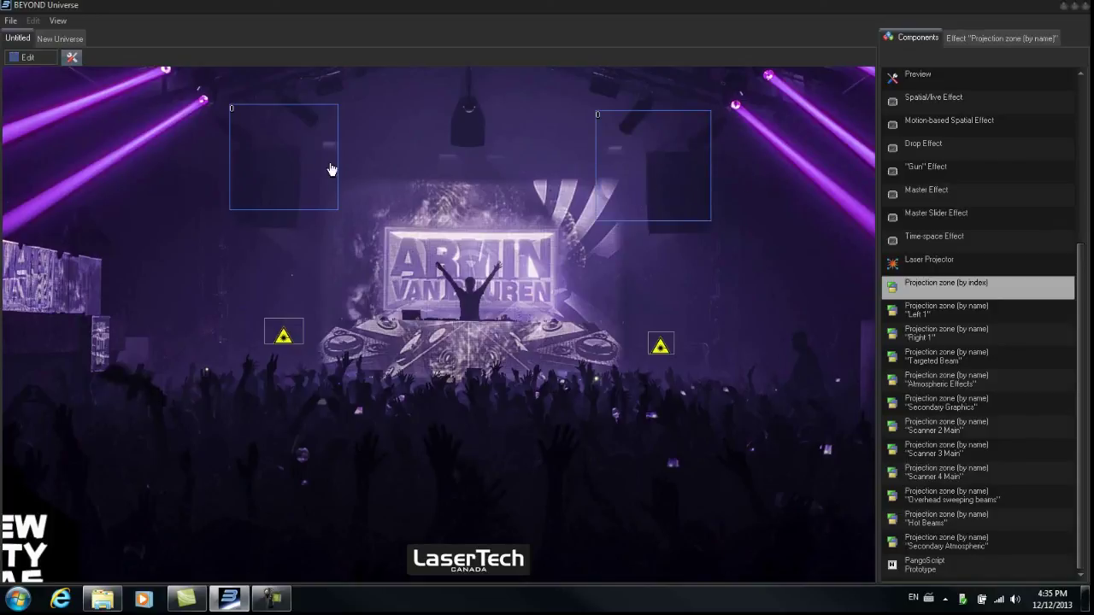
- Place the venue window over the cue grid, play the Triangle cue, and enable the right zone
click(1074, 5)
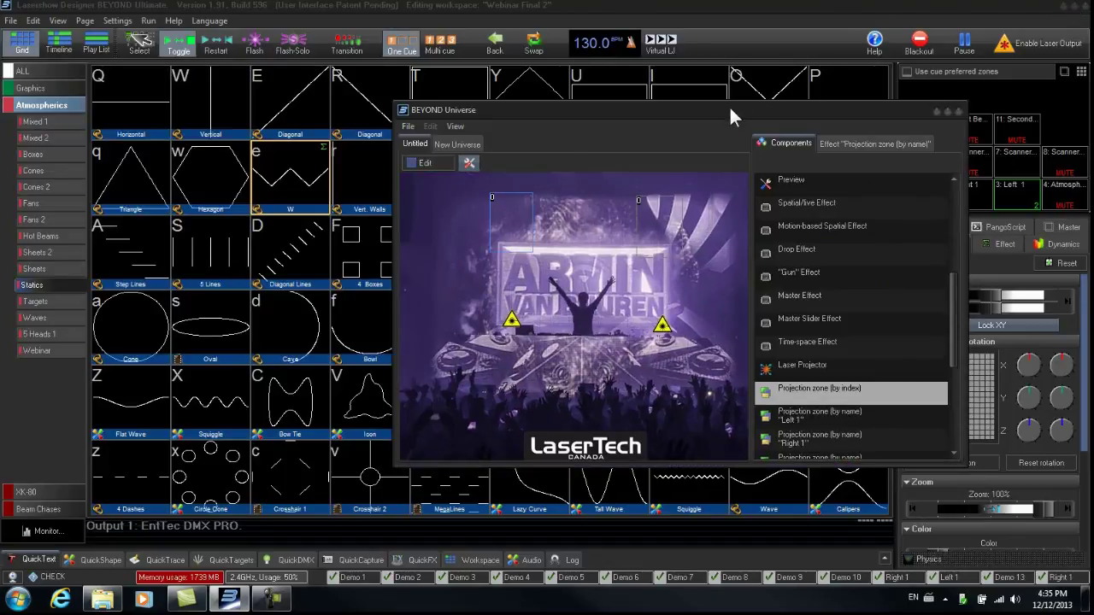
drag(729, 106, 730, 123)
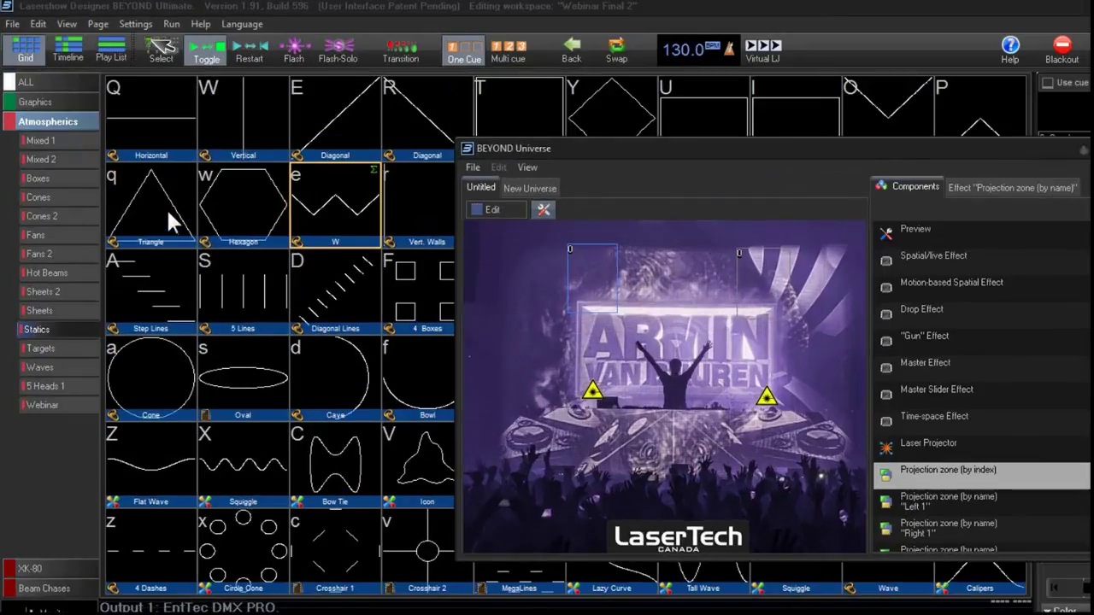
click(167, 214)
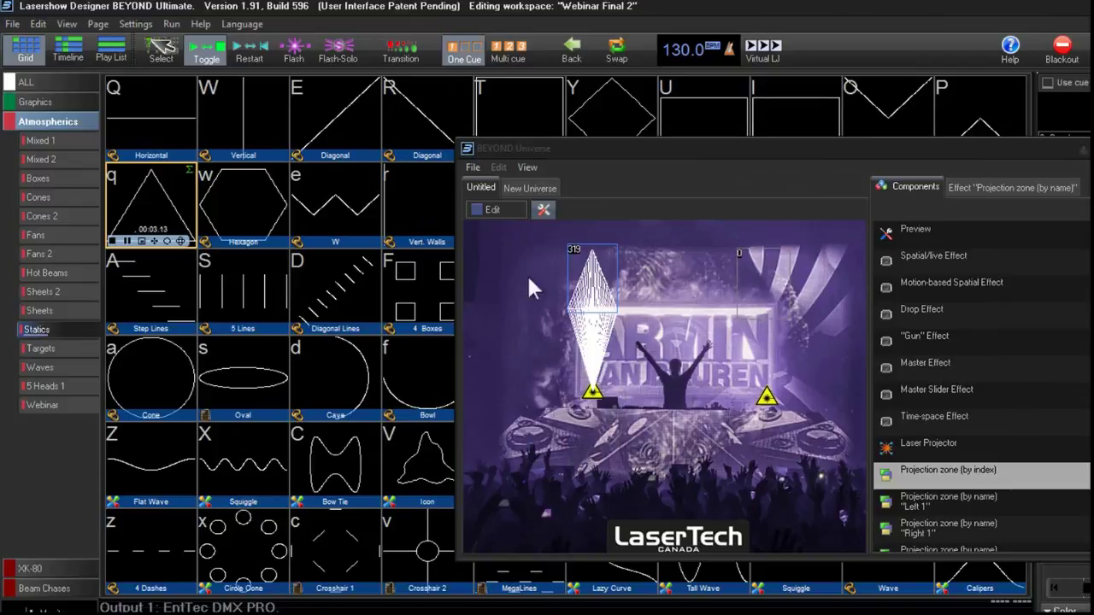
click(771, 284)
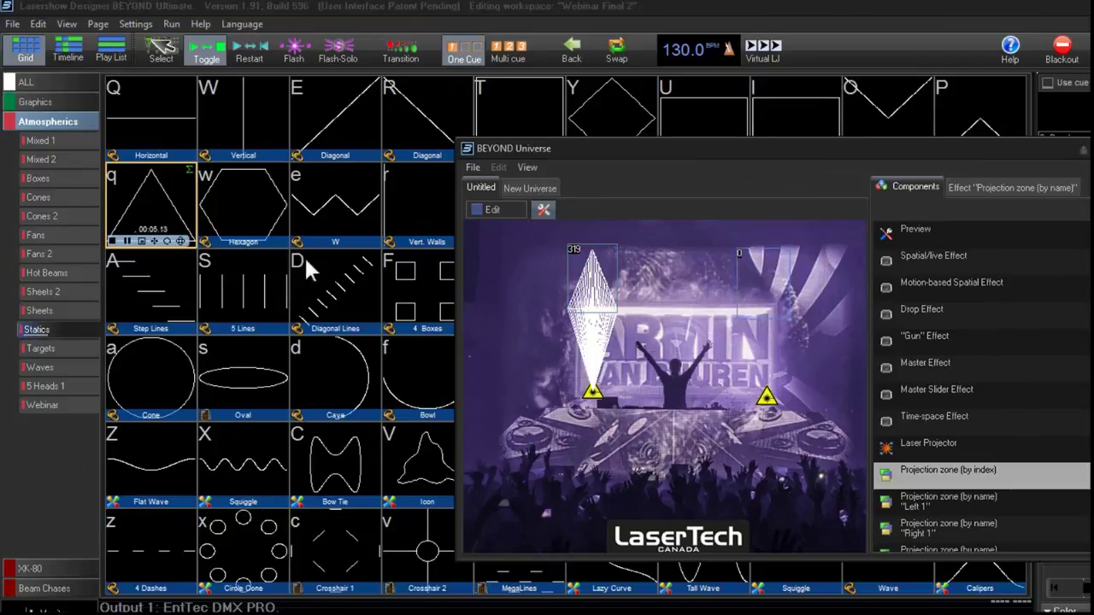
- Play the Hexagon cue, add the left zone, then play and stop the Diagonal cue
click(265, 212)
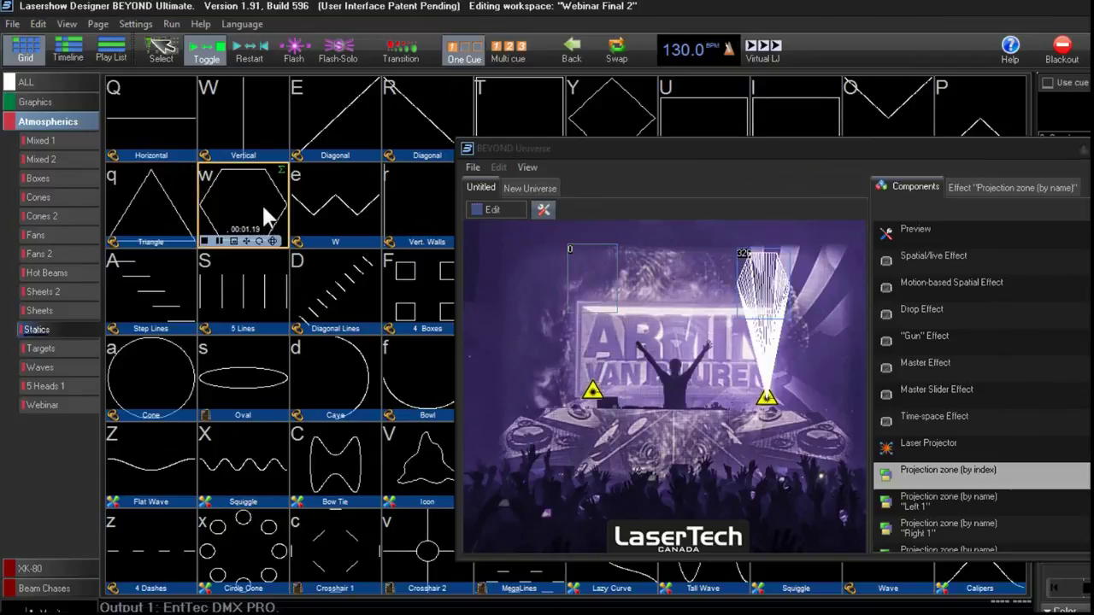
click(615, 271)
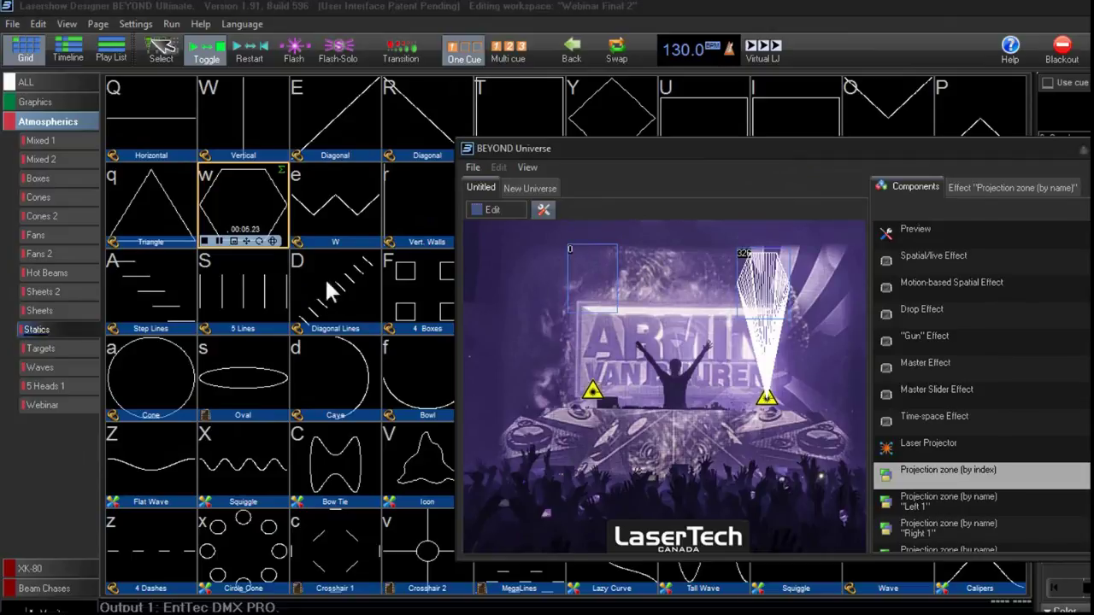
click(422, 134)
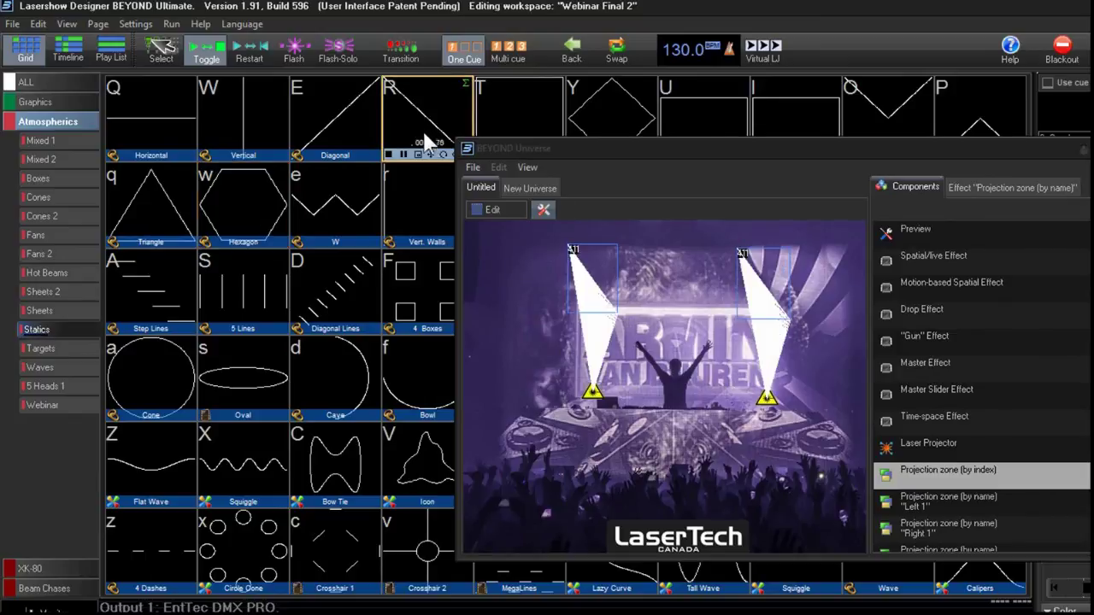
click(423, 133)
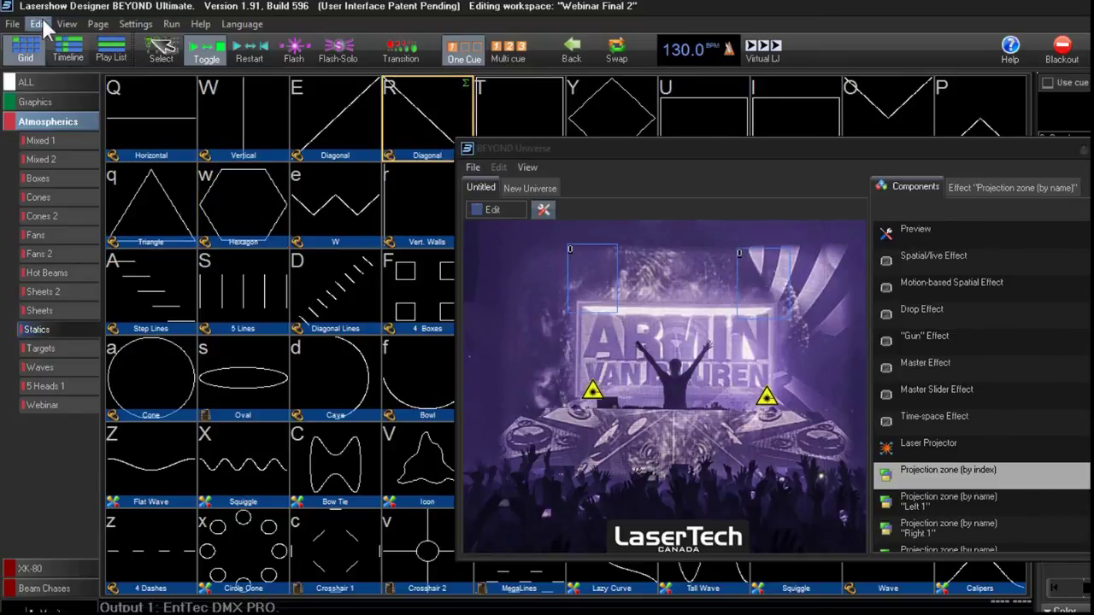
click(66, 26)
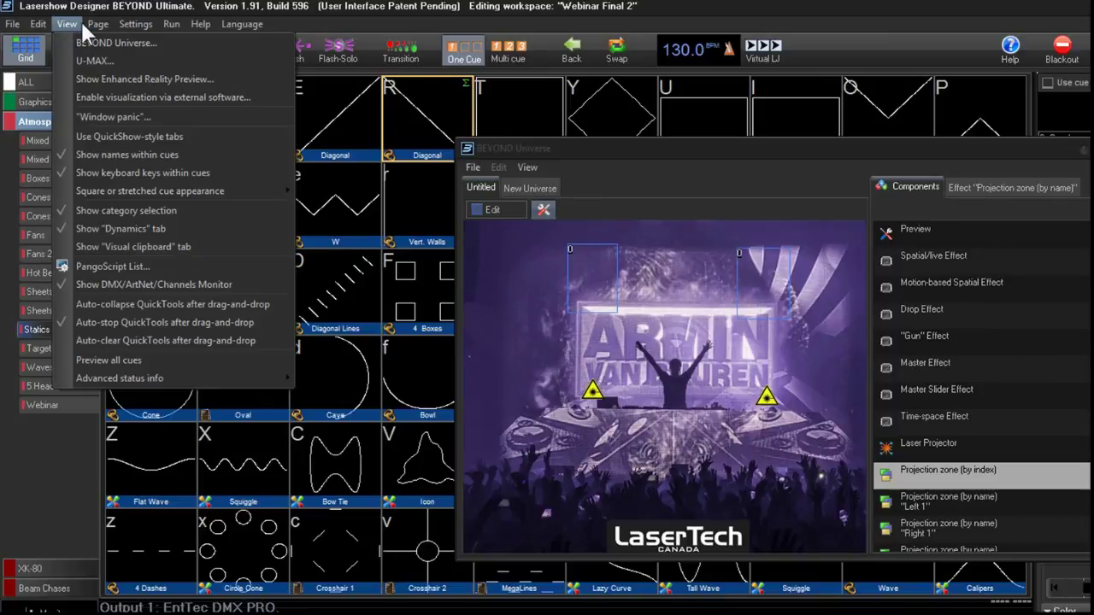
- Open the Enhanced Reality Preview, move it lower, and play the W cue
click(83, 22)
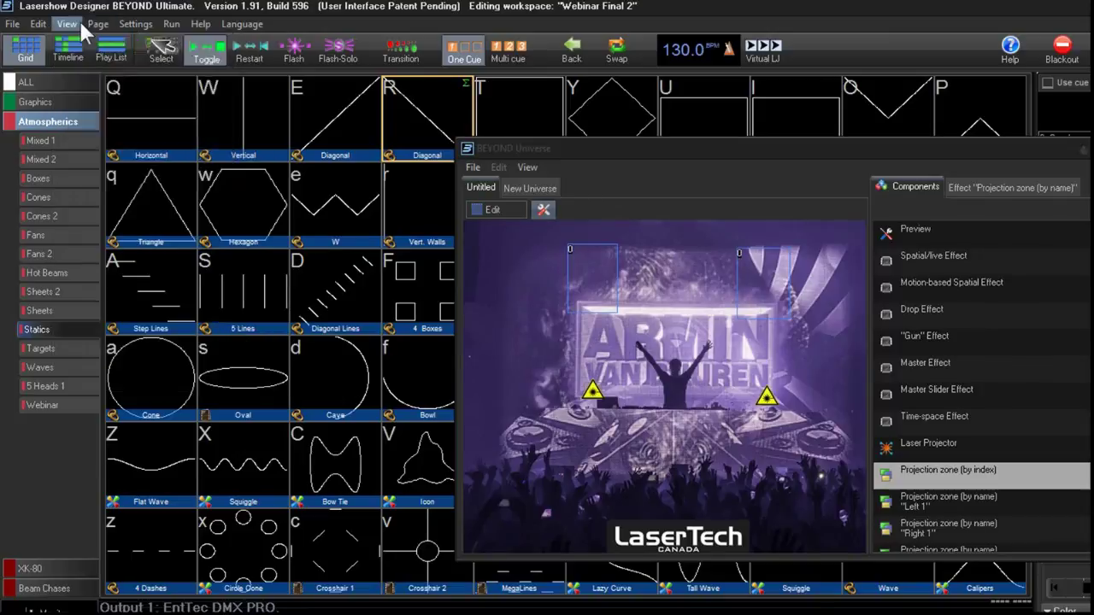
click(87, 78)
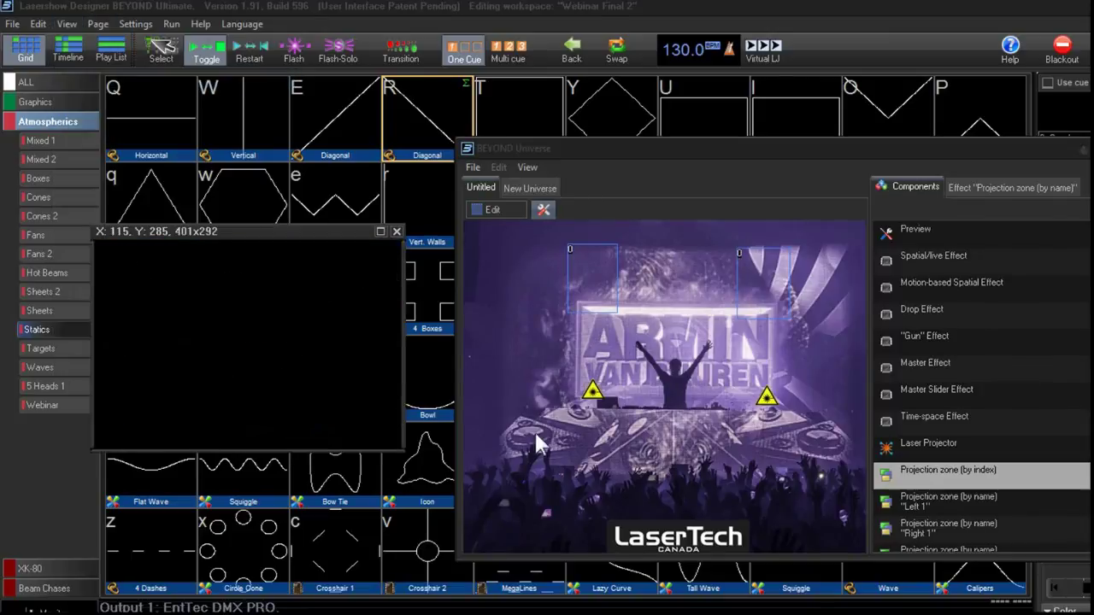
click(602, 301)
drag(335, 231, 344, 271)
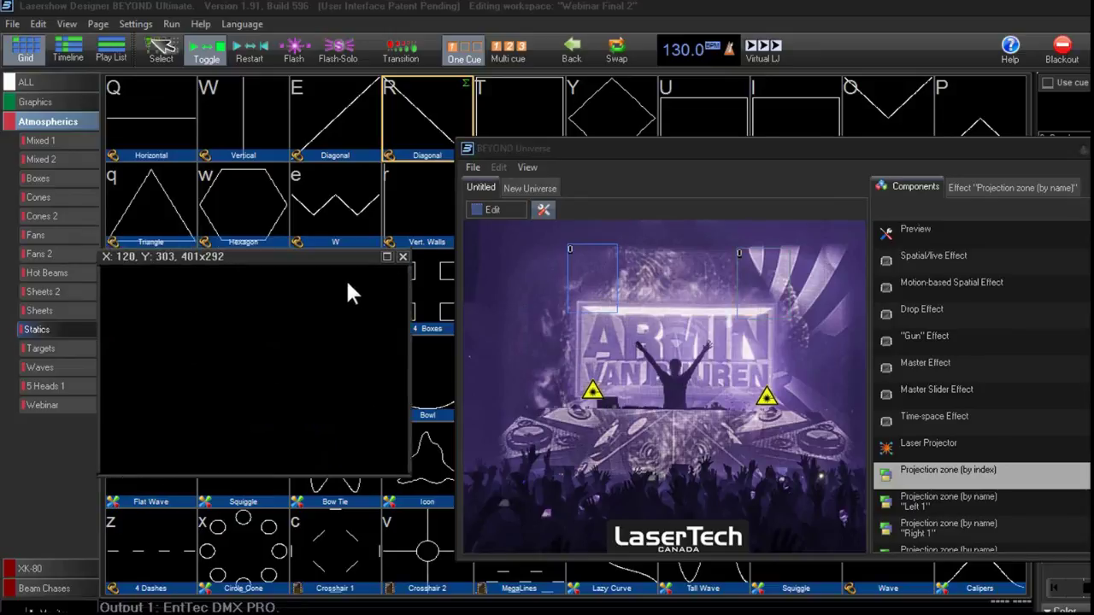
click(346, 233)
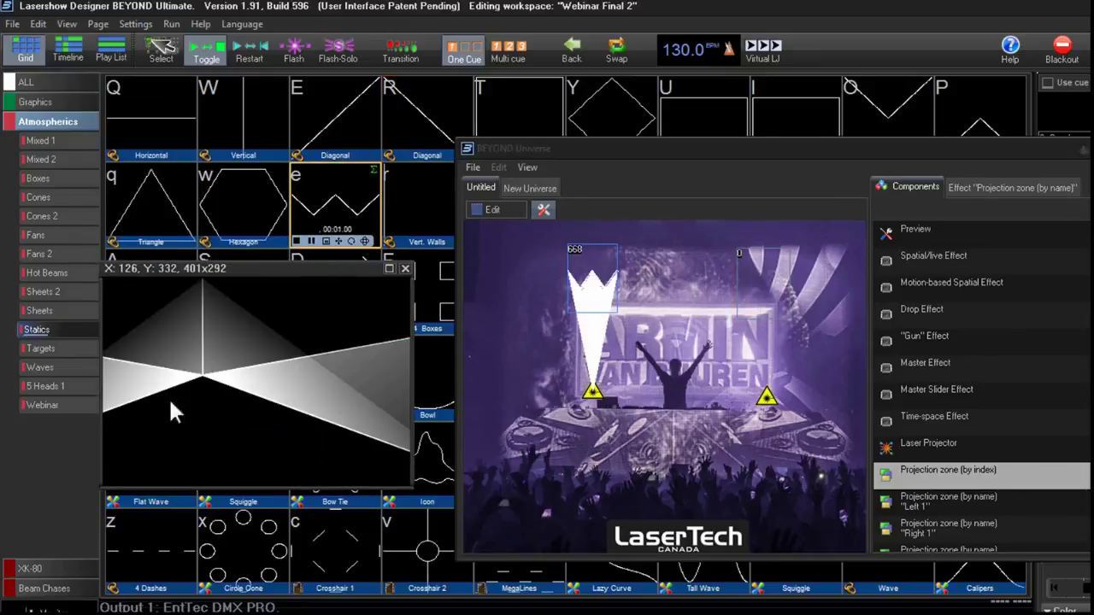